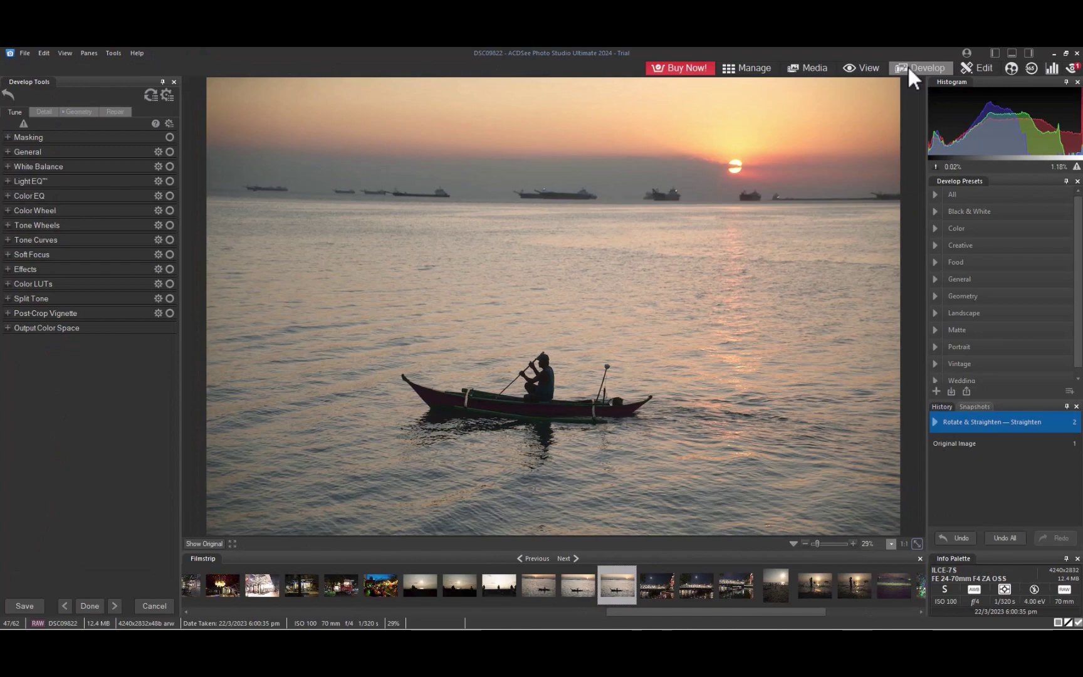
Create an AI Subject mask around the man on the boat
left_click(10, 138)
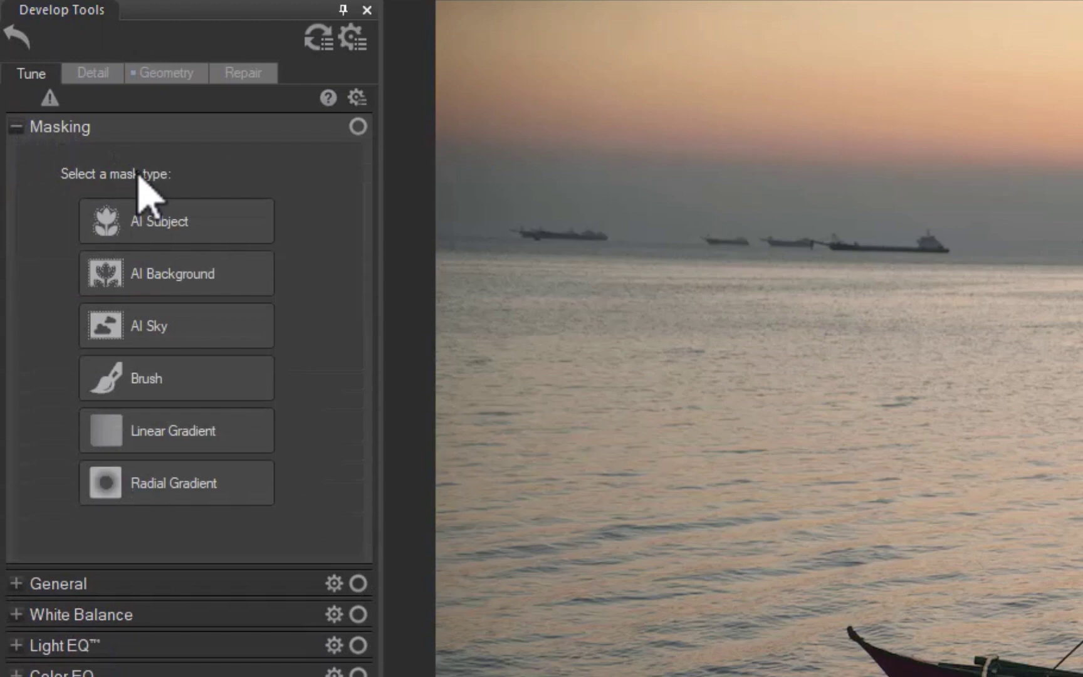
left_click(140, 221)
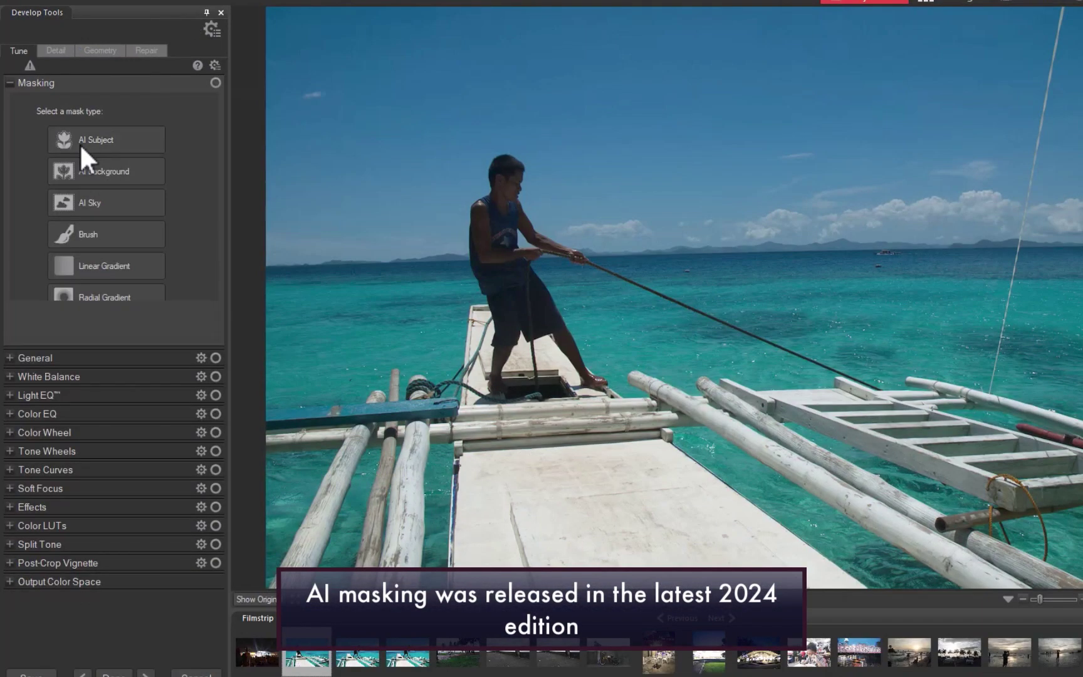
left_click(79, 143)
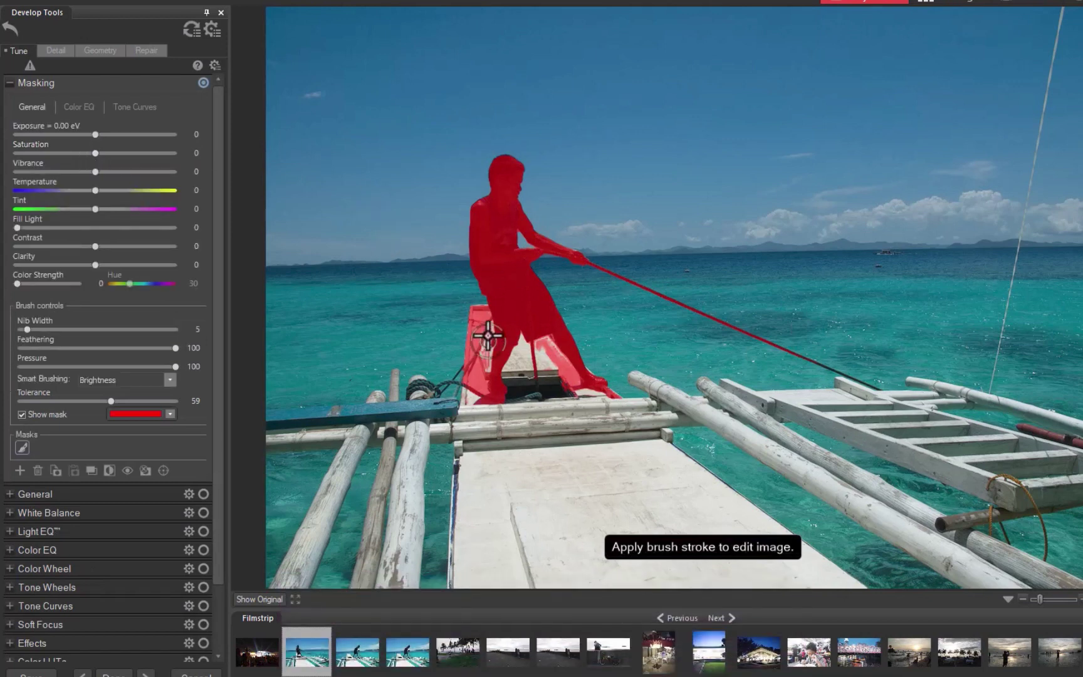
Brush the bow and the paddler's head into the mask, and erase the mast and bow reflection
left_click_drag(485, 317, 480, 375)
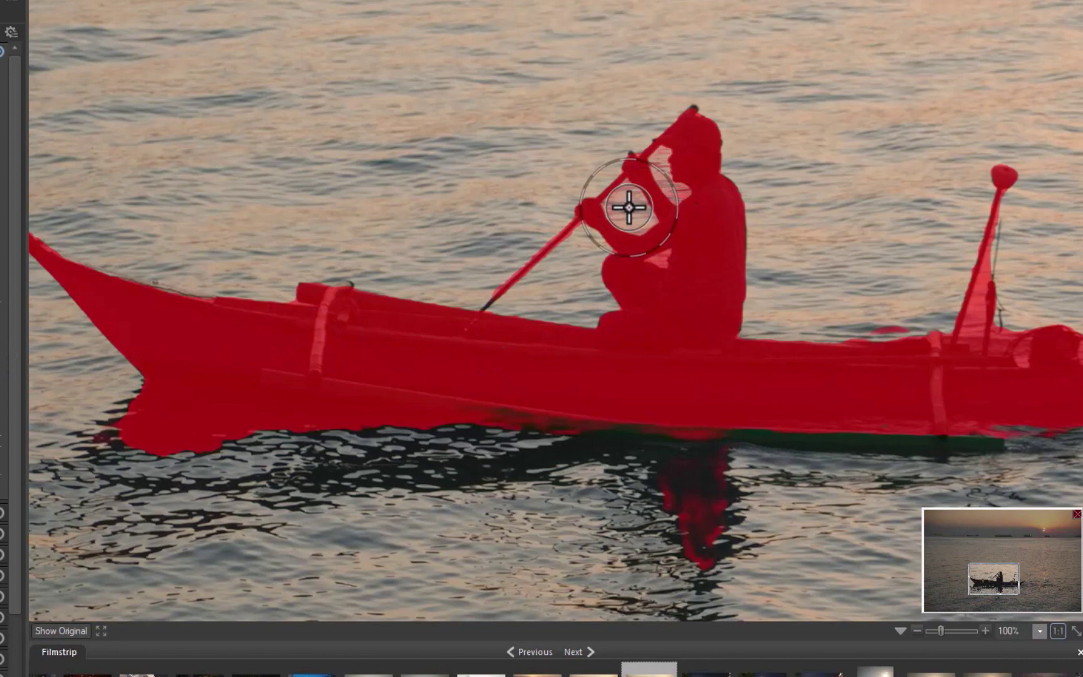
mouse_move(629, 210)
left_mouse_down()
mouse_move(679, 189)
mouse_move(665, 159)
mouse_move(655, 257)
left_mouse_up()
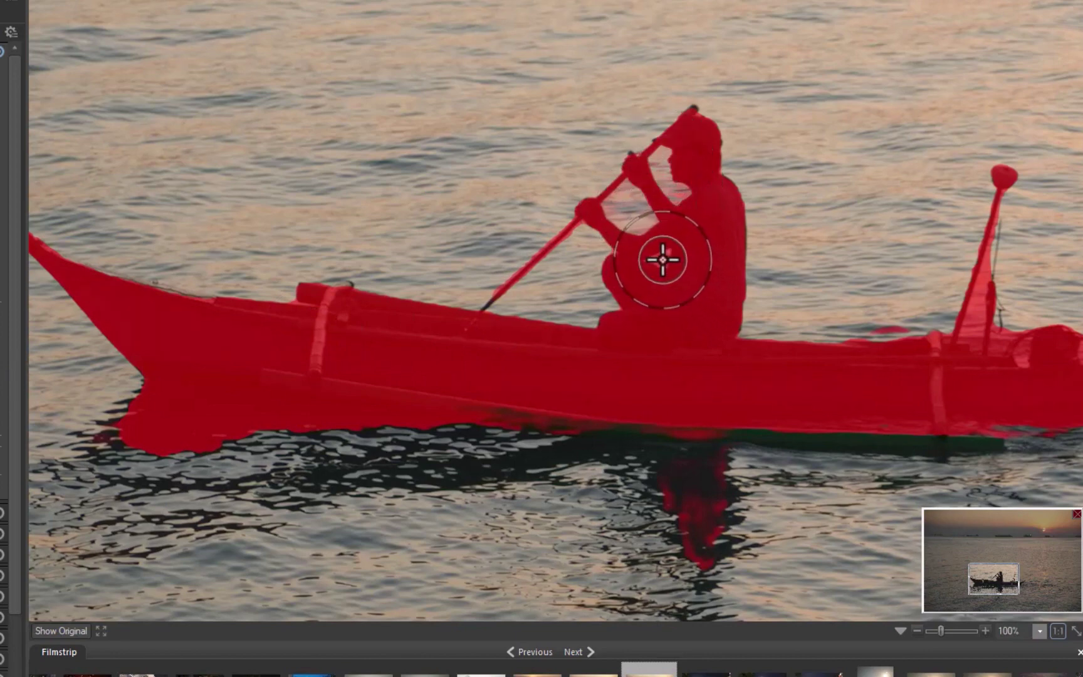
mouse_move(977, 309)
left_mouse_down()
mouse_move(989, 261)
mouse_move(984, 301)
mouse_move(1017, 313)
mouse_move(959, 322)
mouse_move(1023, 316)
left_mouse_up()
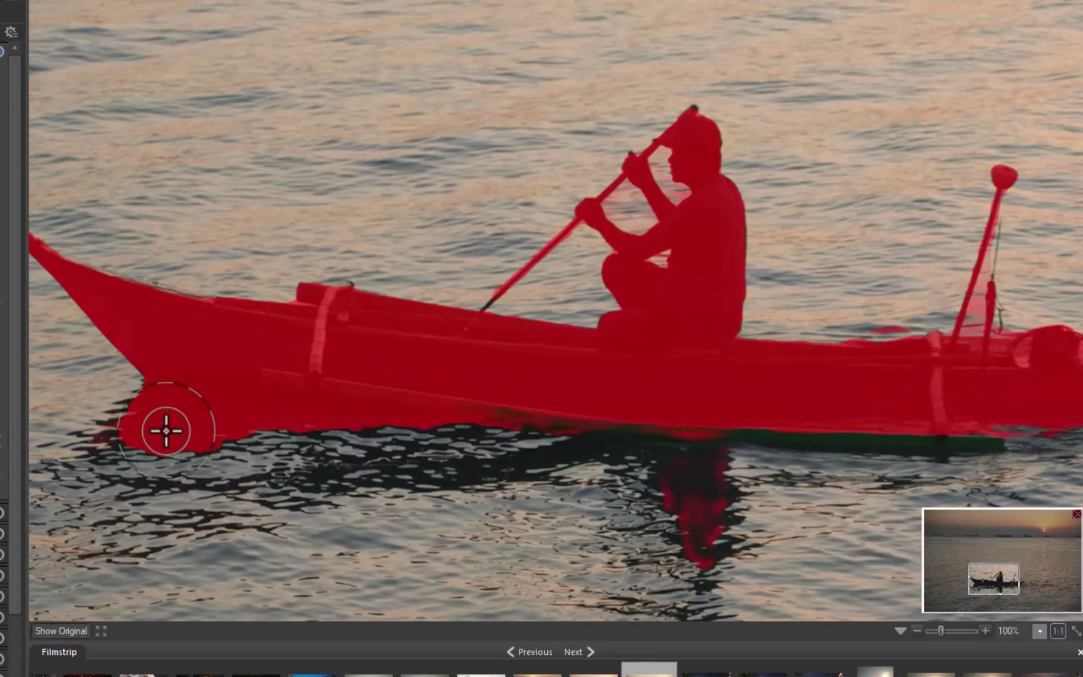
mouse_move(165, 428)
left_mouse_down()
mouse_move(271, 450)
mouse_move(72, 443)
mouse_move(133, 419)
mouse_move(206, 440)
mouse_move(330, 446)
left_mouse_up()
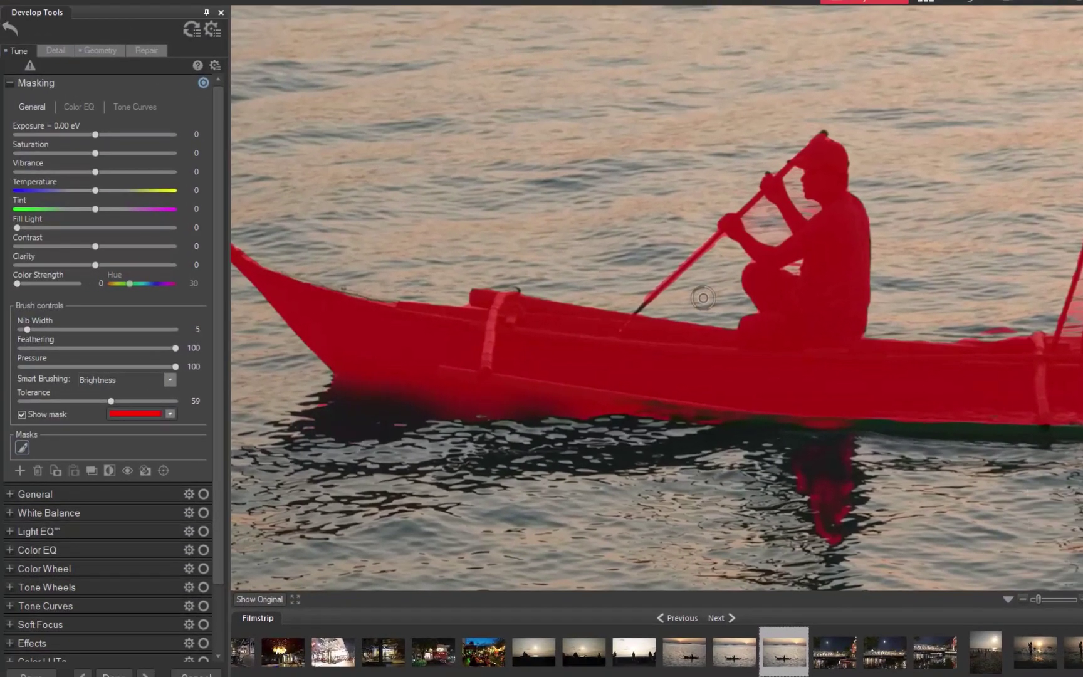
scroll(558, 292, "down", 3)
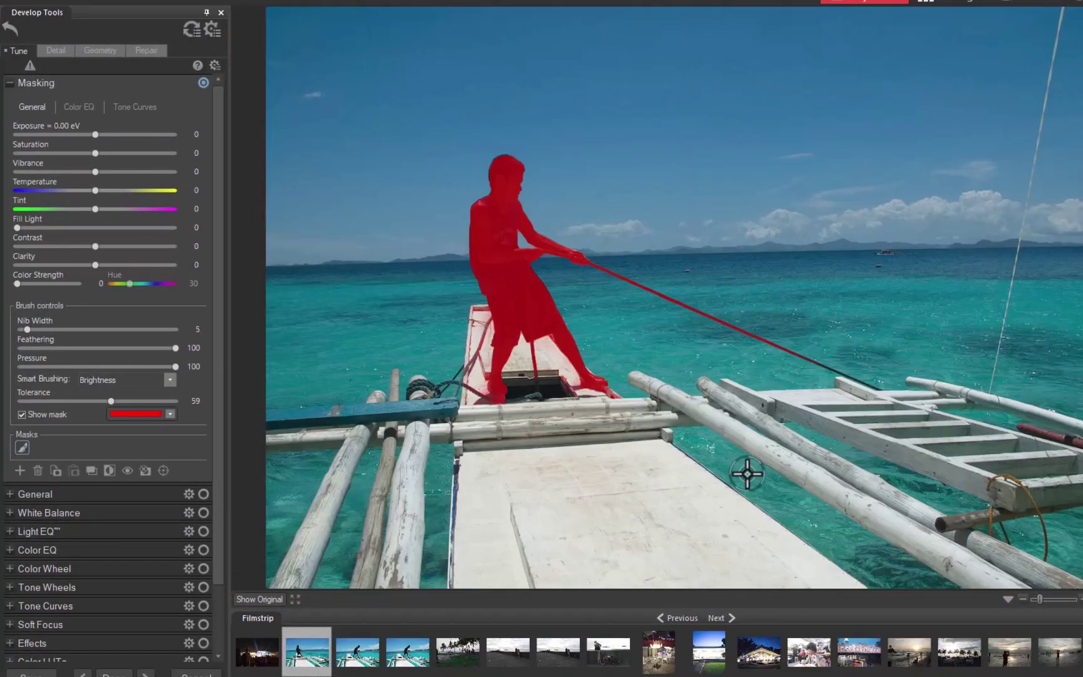
Hide the mask preview, try Fill Light, then drop the masked sky's exposure to -0.97 eV
left_click(22, 414)
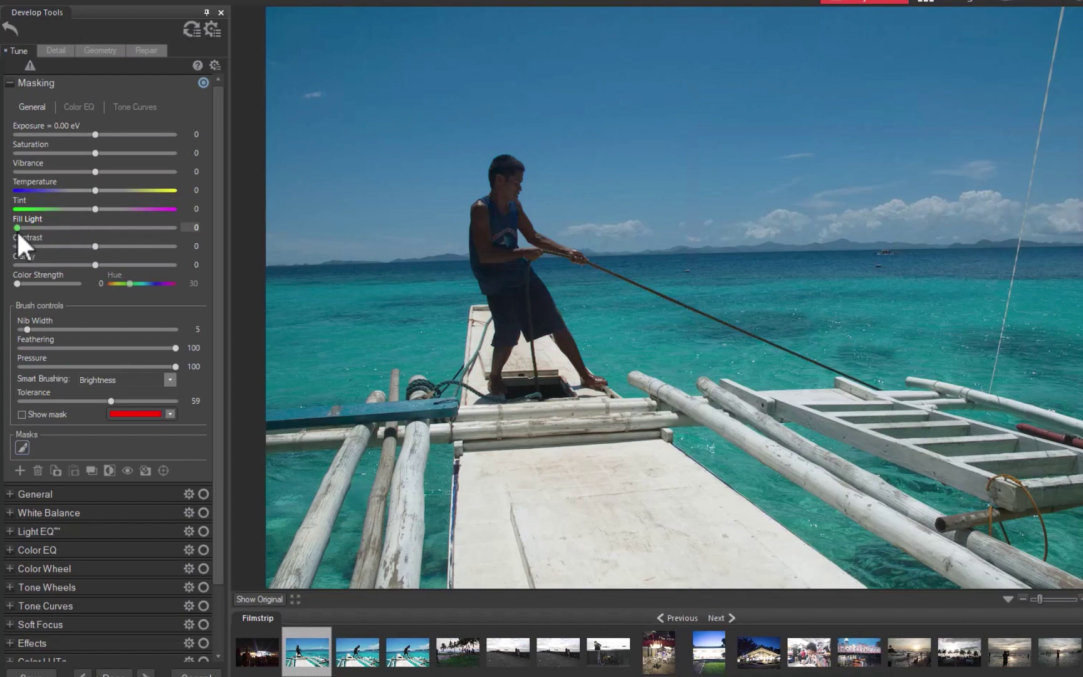
left_click_drag(18, 229, 70, 283)
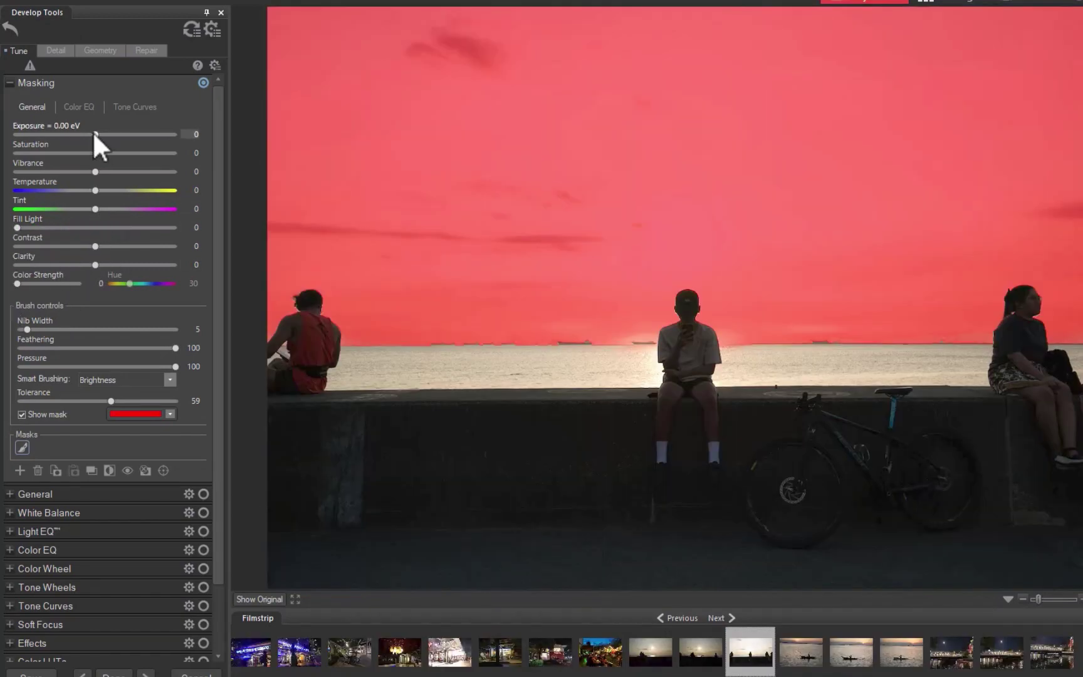
mouse_move(95, 134)
left_mouse_down()
mouse_move(63, 137)
mouse_move(90, 151)
mouse_move(75, 155)
mouse_move(96, 158)
mouse_move(77, 162)
mouse_move(98, 168)
mouse_move(77, 164)
left_mouse_up()
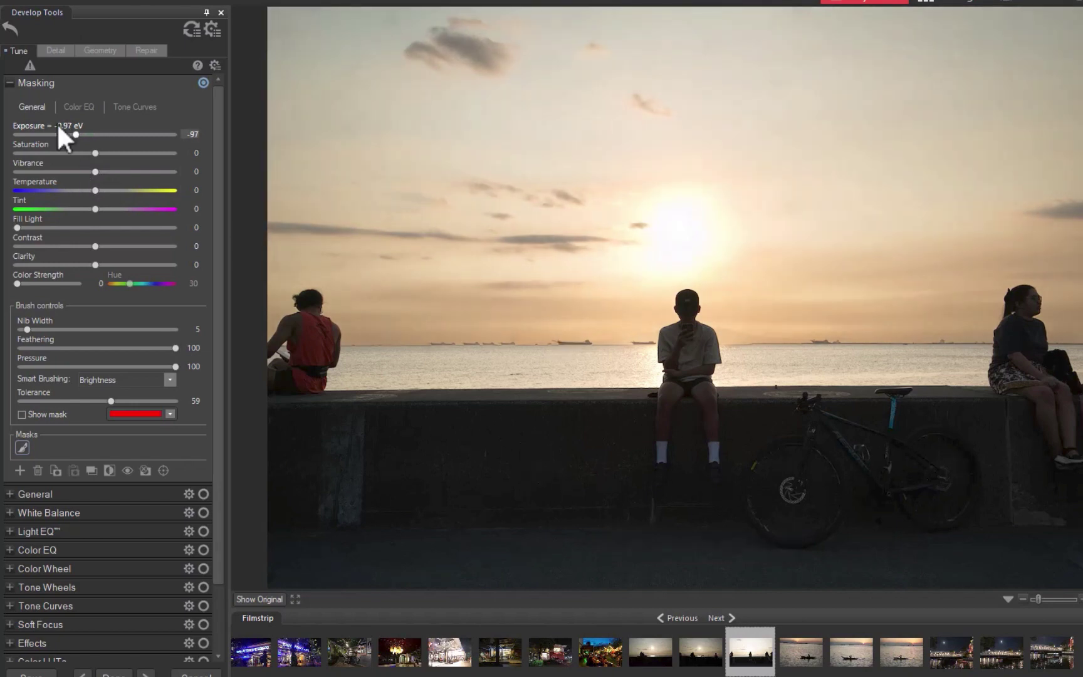
Add a level linear gradient mask over the lower half and raise its Fill Light to 44
left_click(20, 470)
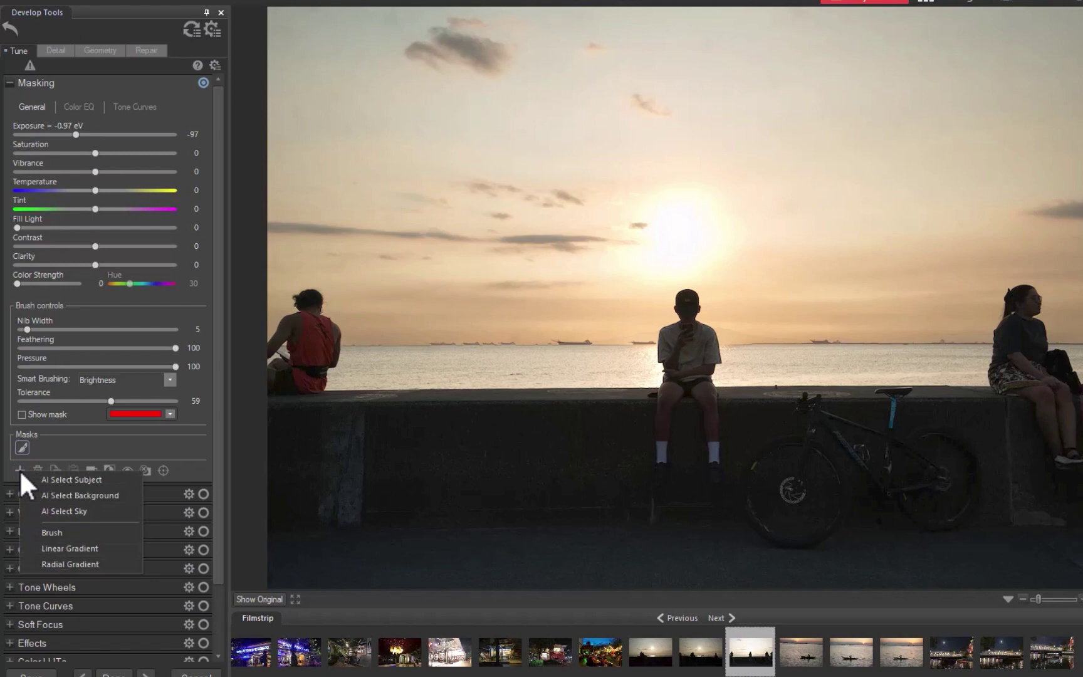
left_click(90, 547)
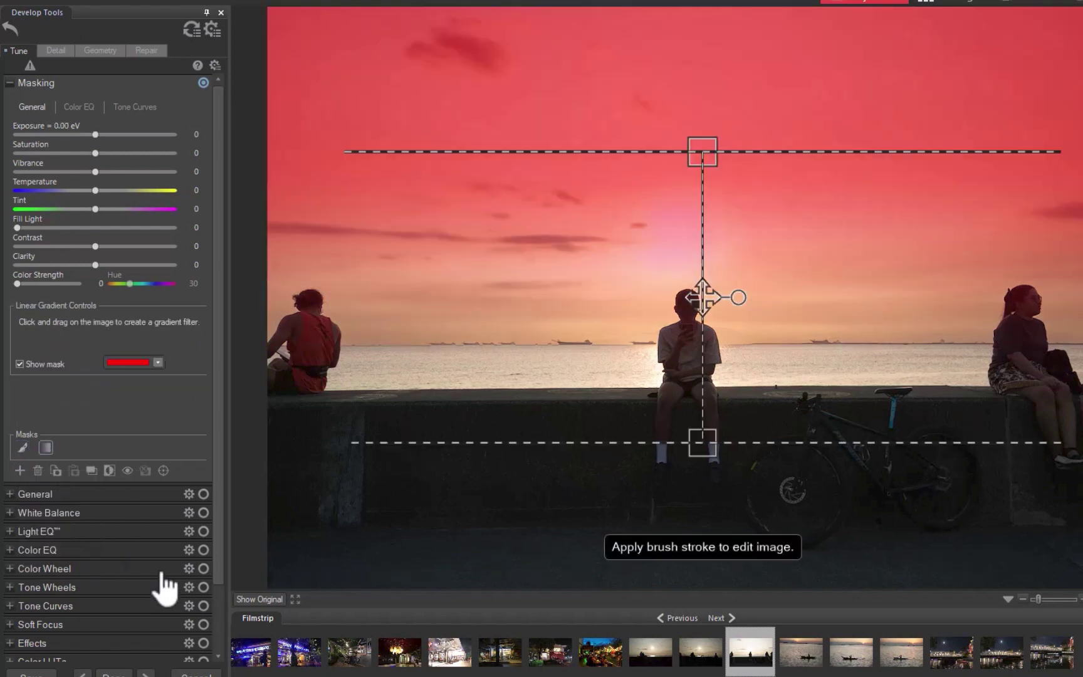
left_click_drag(740, 299, 590, 305)
left_click_drag(682, 318, 653, 298)
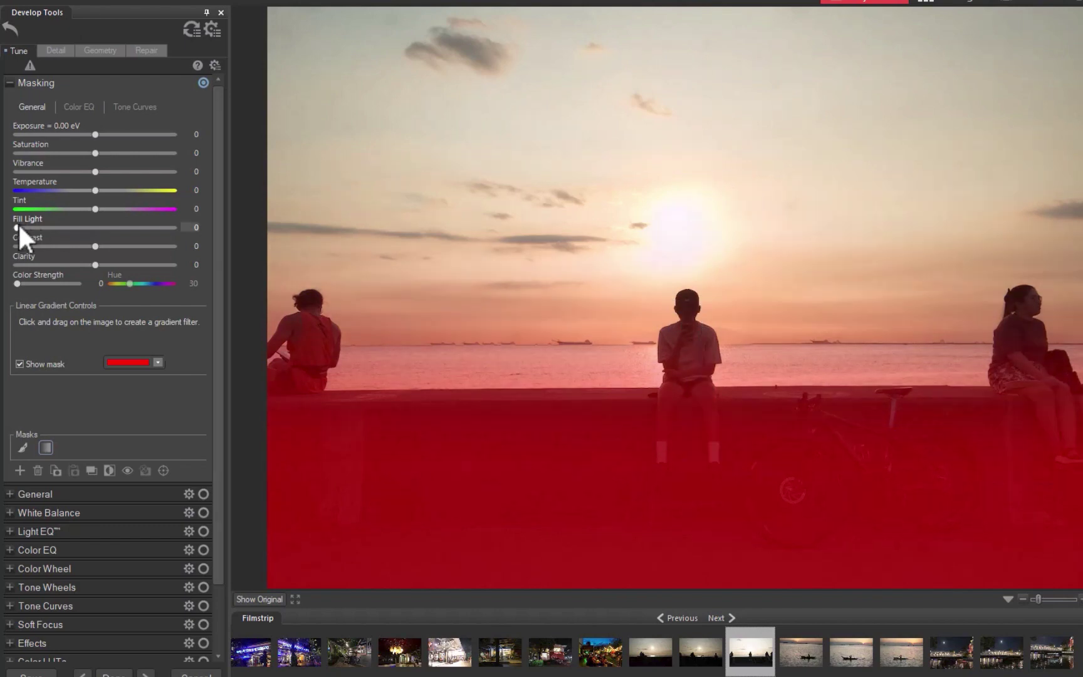
left_click_drag(17, 223, 93, 322)
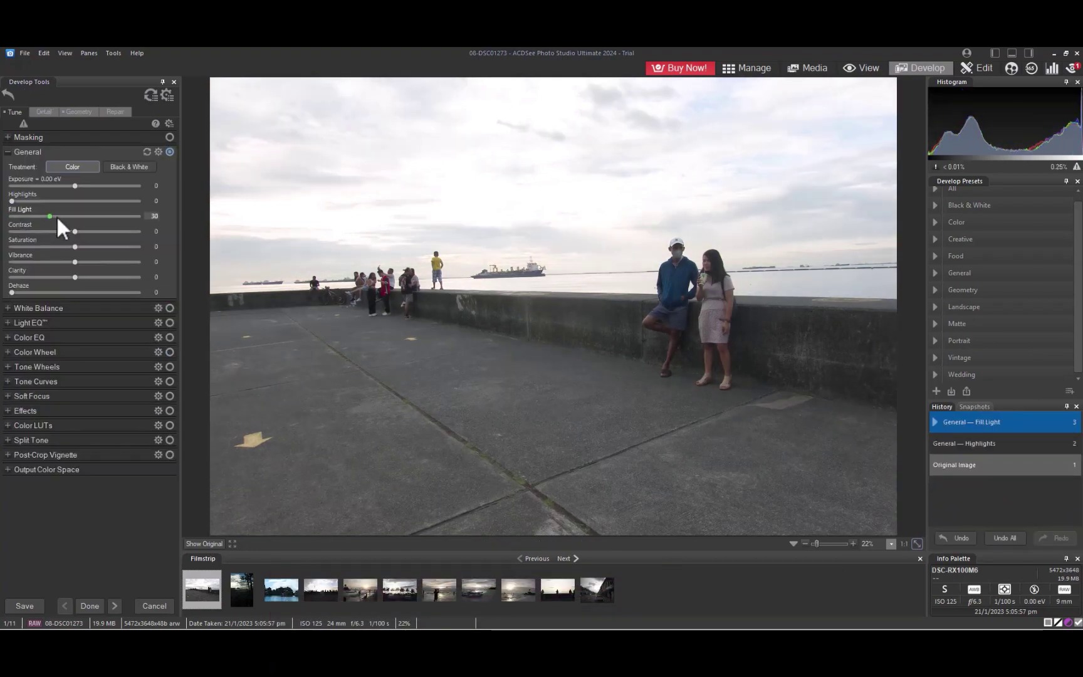
Compare Fill Light strengths on the overcast seawall photo, from low to maximum to about 64
left_click_drag(57, 216, 186, 225)
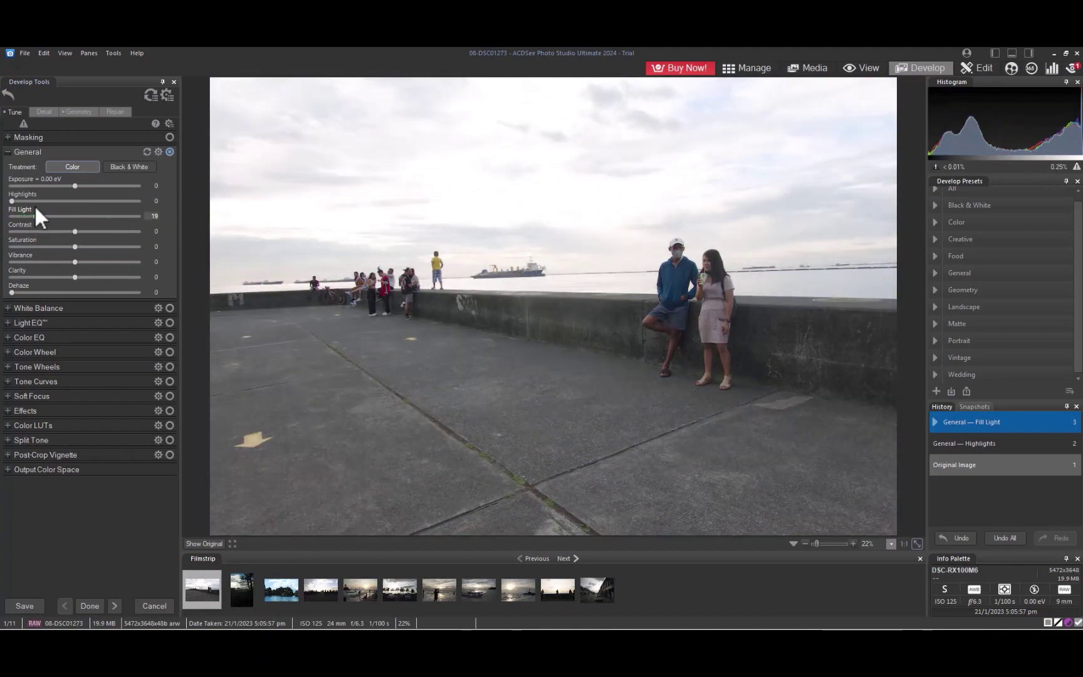
mouse_move(36, 209)
left_mouse_down()
mouse_move(276, 223)
mouse_move(22, 215)
left_mouse_up()
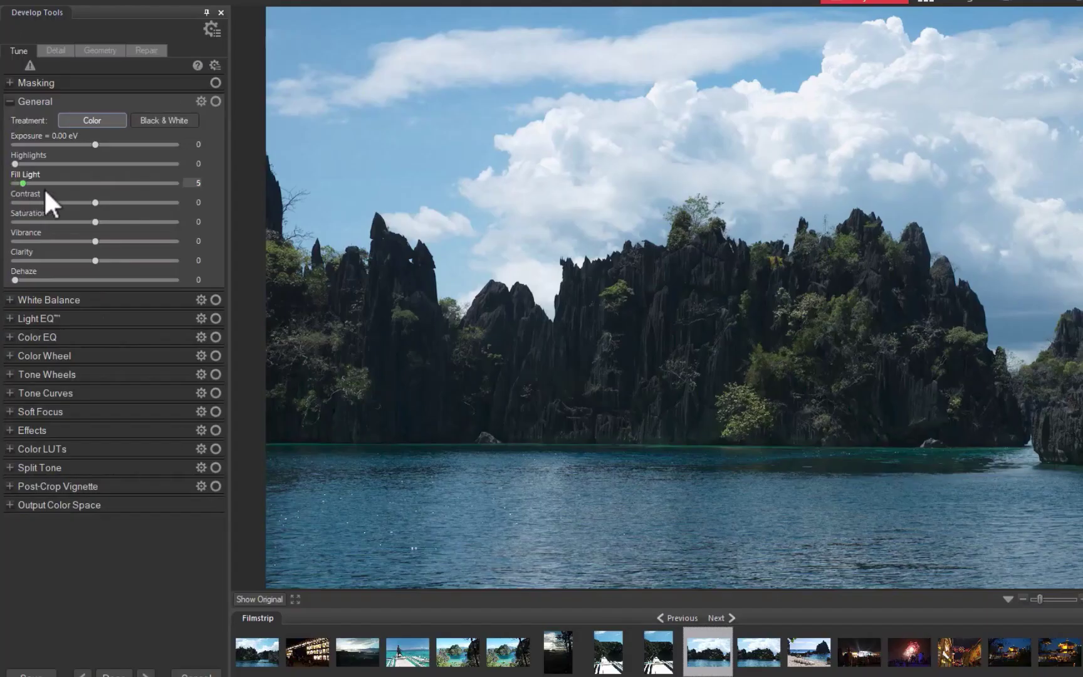
left_click_drag(34, 225, 219, 214)
left_click_drag(98, 213, 46, 210)
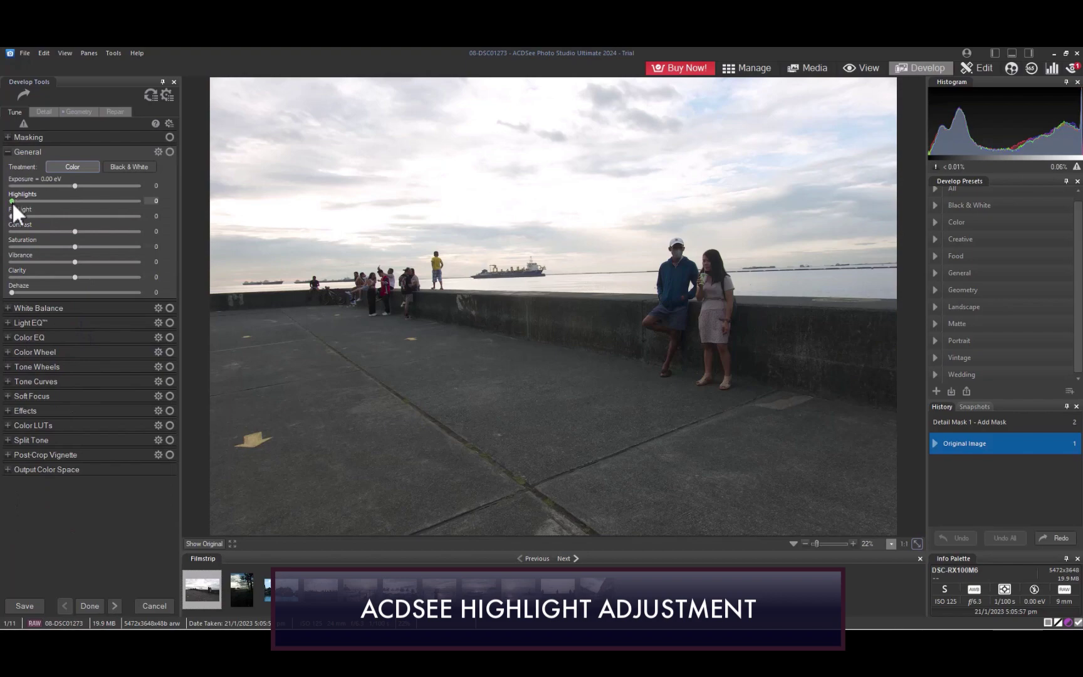
Test Highlights on the lagoon sky, nudge Exposure to +0.05 eV, and set Clarity to 100
left_click_drag(12, 202, 103, 277)
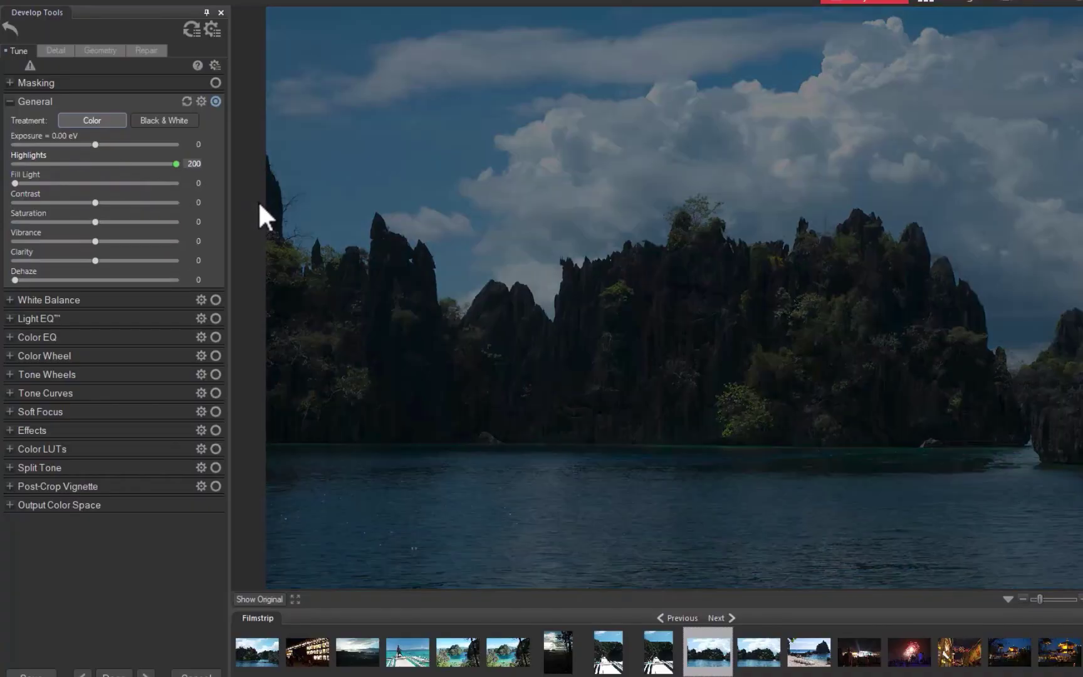
left_click_drag(77, 177, 0, 170)
left_click(95, 144)
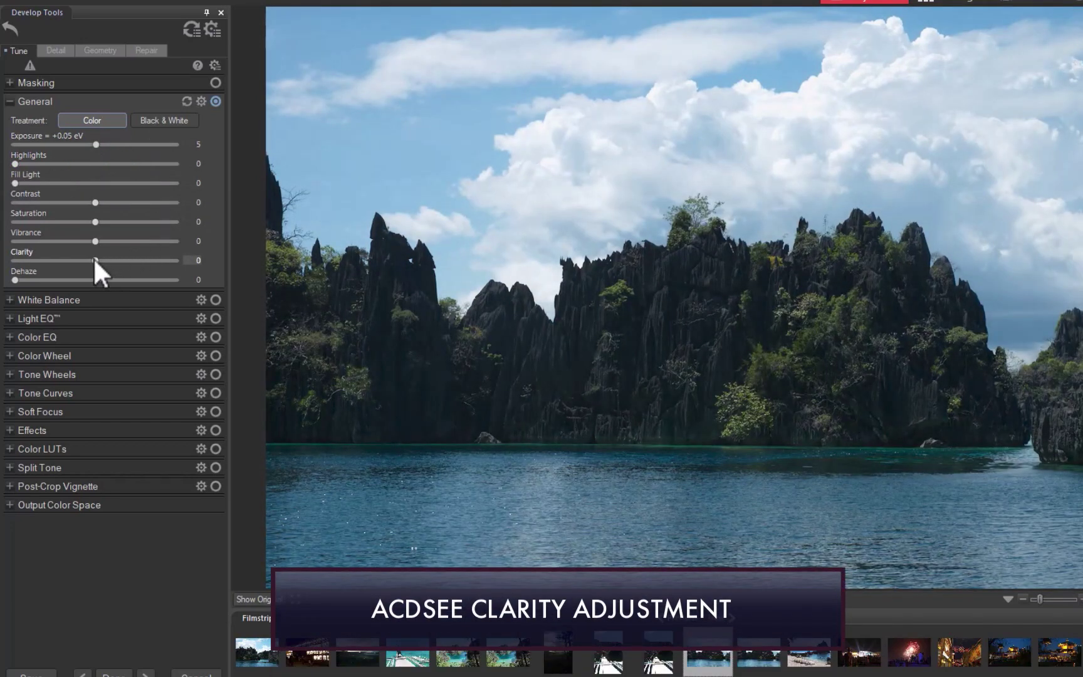
left_click_drag(94, 259, 252, 276)
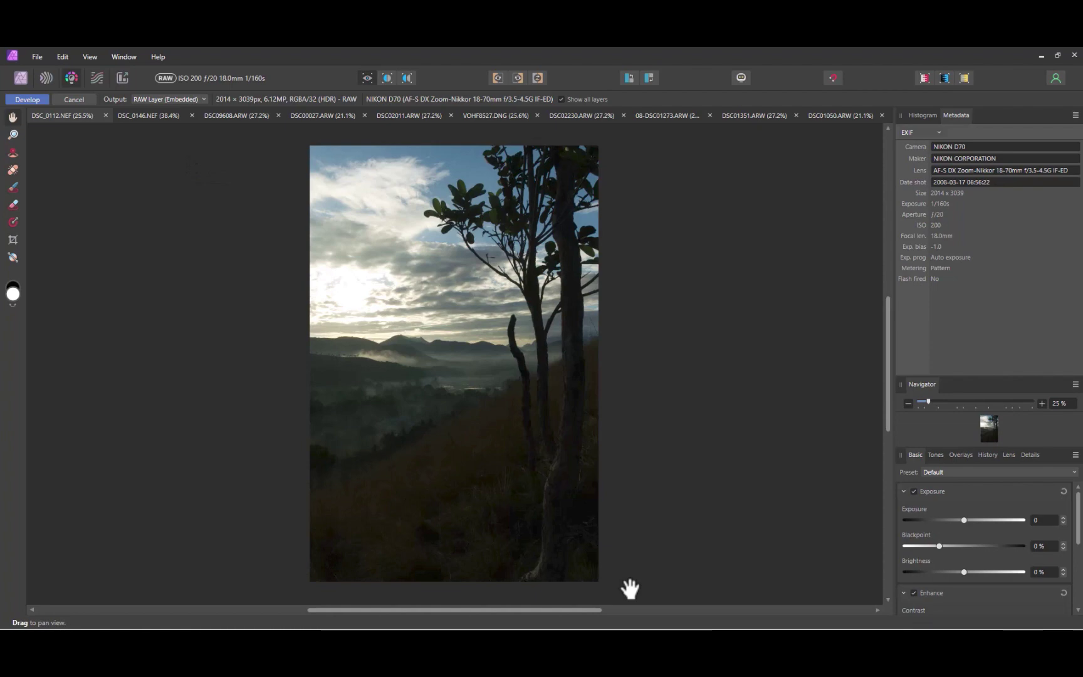
Raise Shadows to 31% and lower Highlights to -46% on the seawall sunset photo
scroll(976, 559, "down", 5)
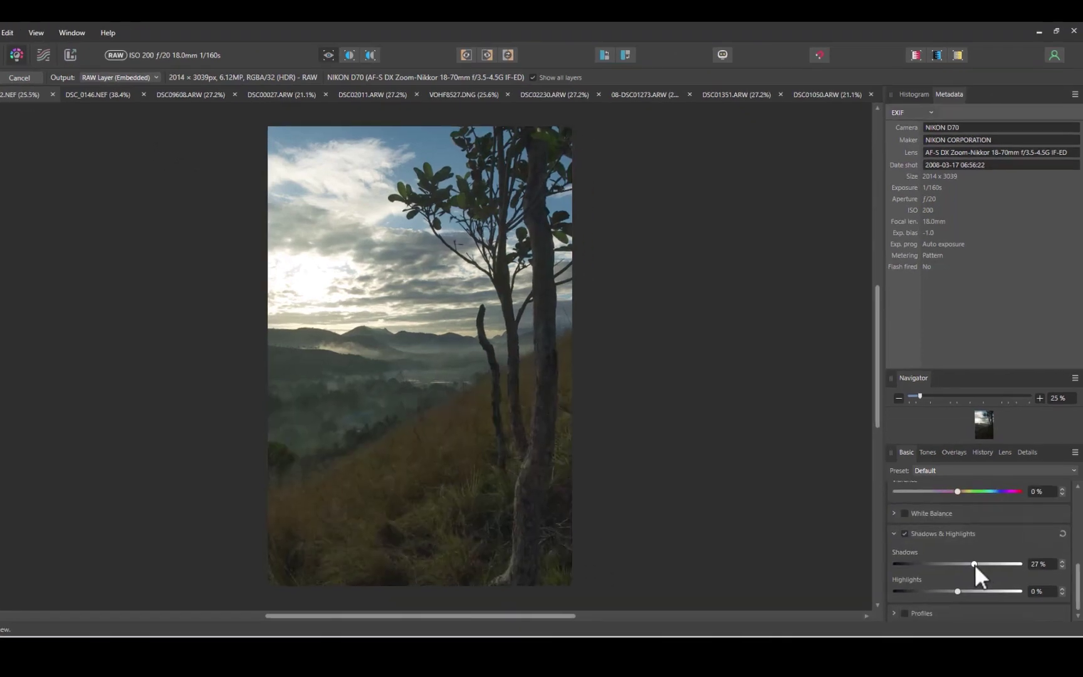
left_click_drag(977, 559, 1016, 589)
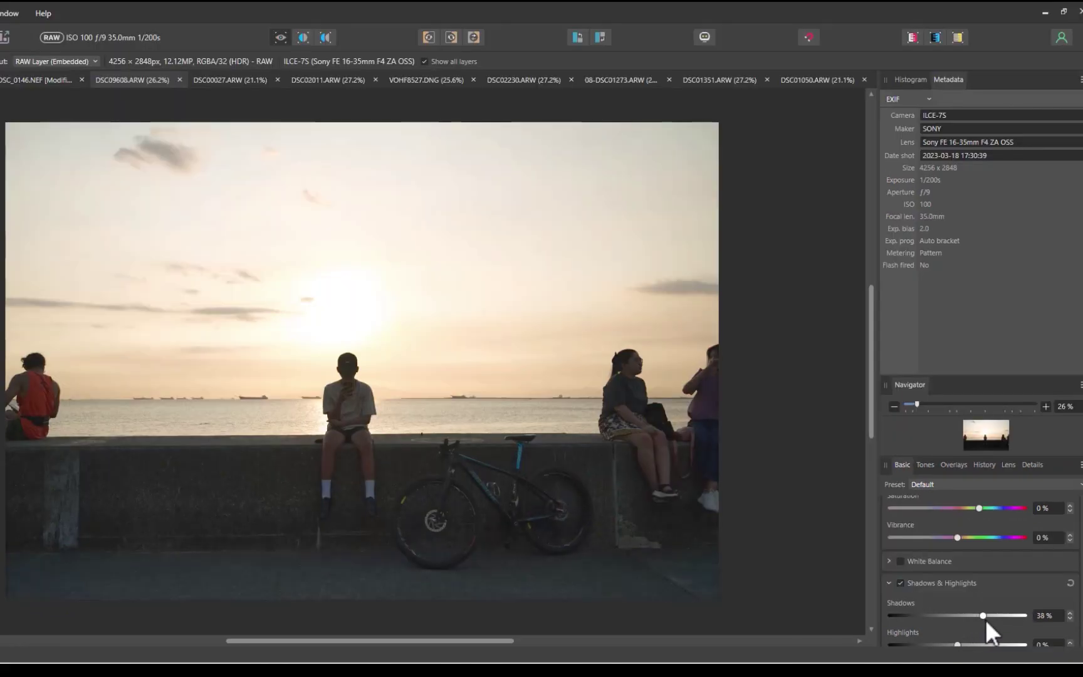
mouse_move(985, 619)
left_mouse_down()
mouse_move(948, 628)
mouse_move(999, 631)
left_mouse_up()
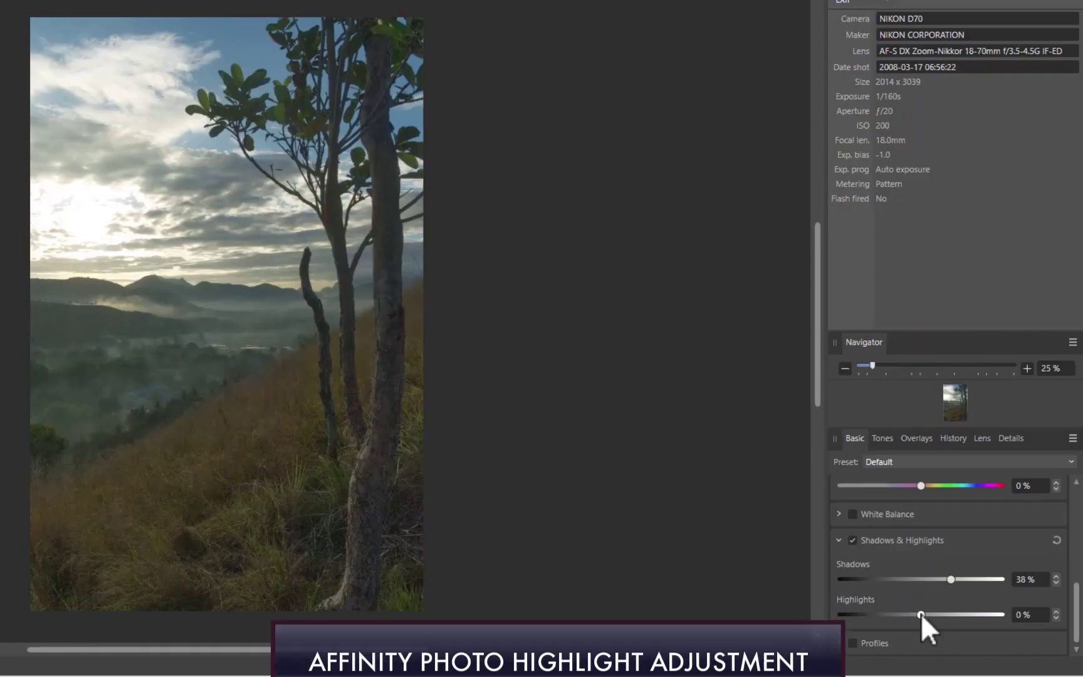
left_click_drag(920, 614, 885, 635)
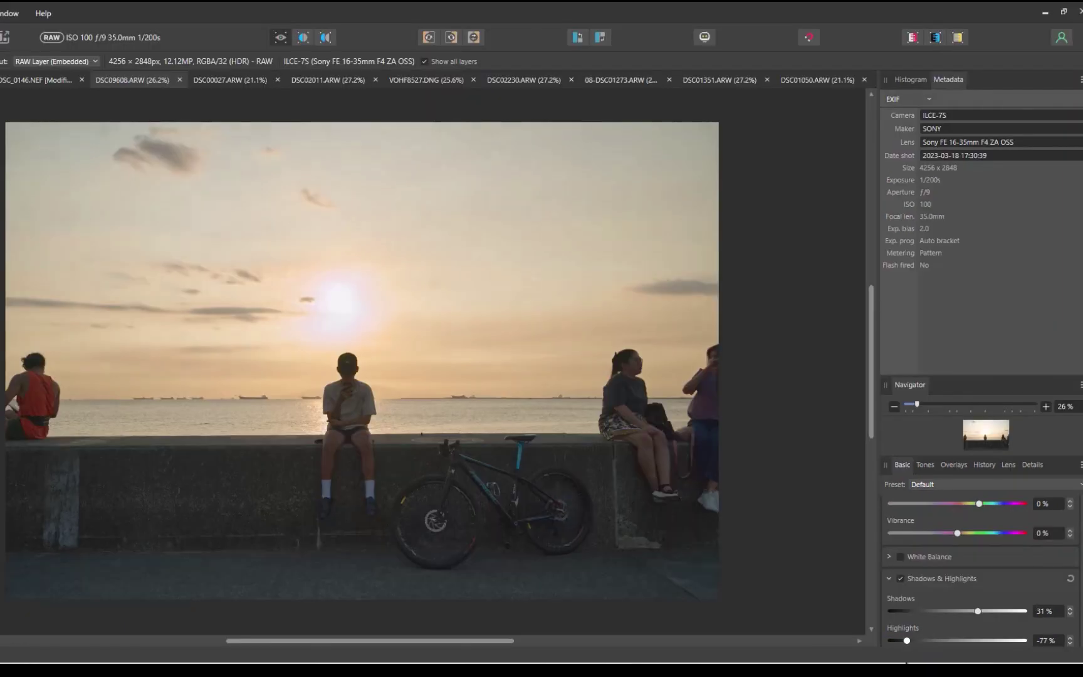
left_click_drag(907, 661, 929, 640)
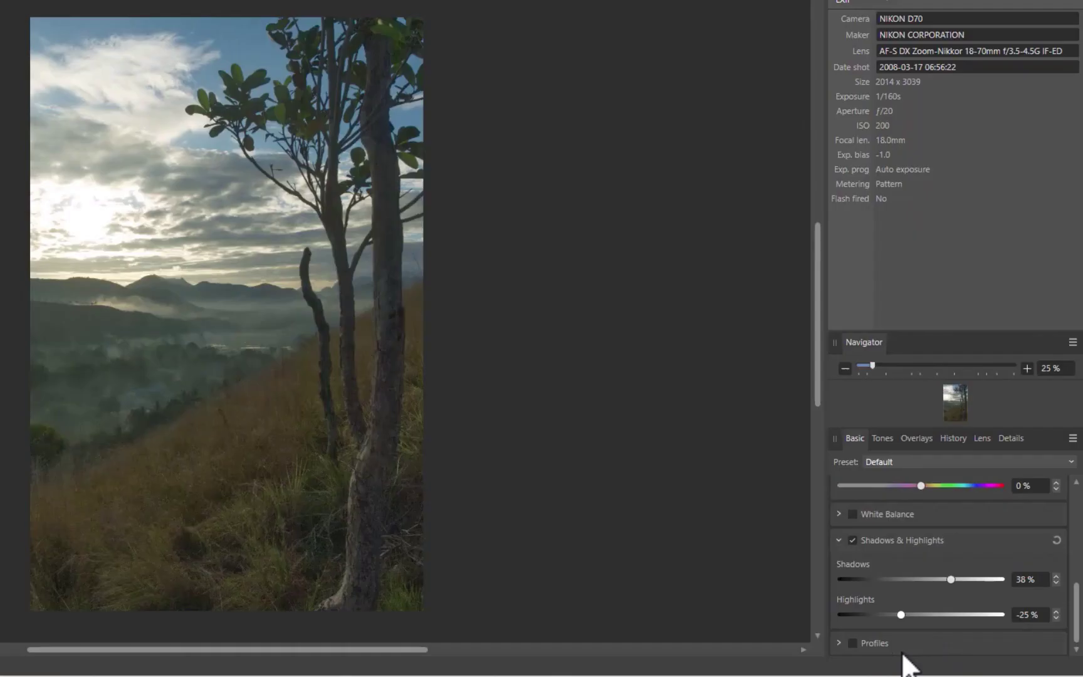
Set the tree photo's Clarity to 11%
scroll(940, 576, "up", 5)
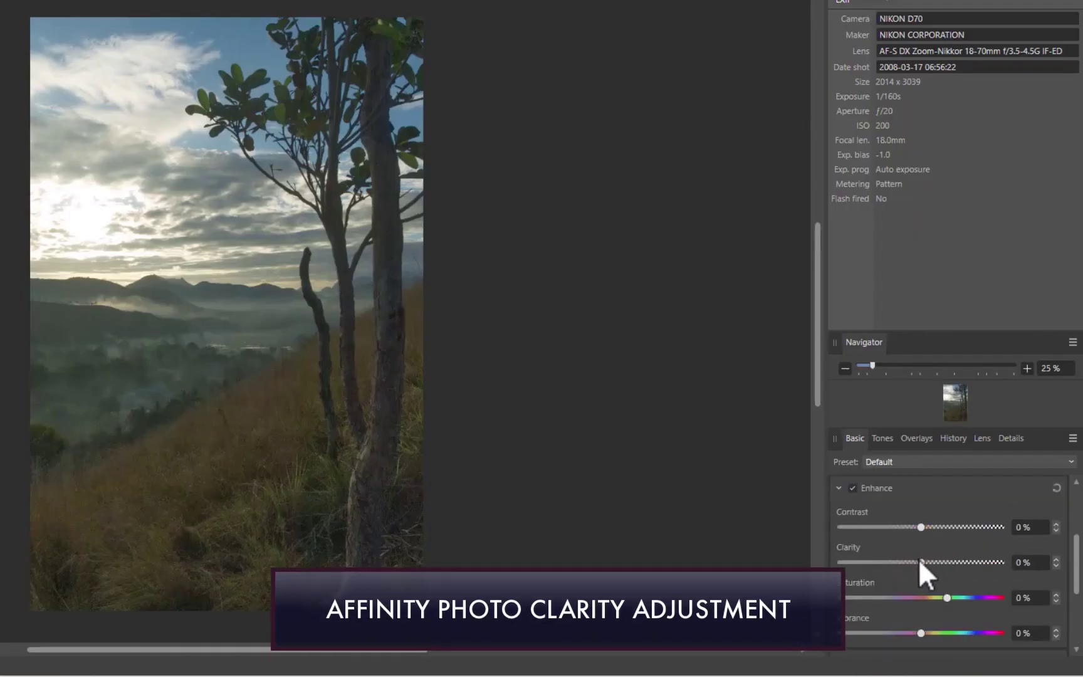
left_click_drag(918, 560, 942, 568)
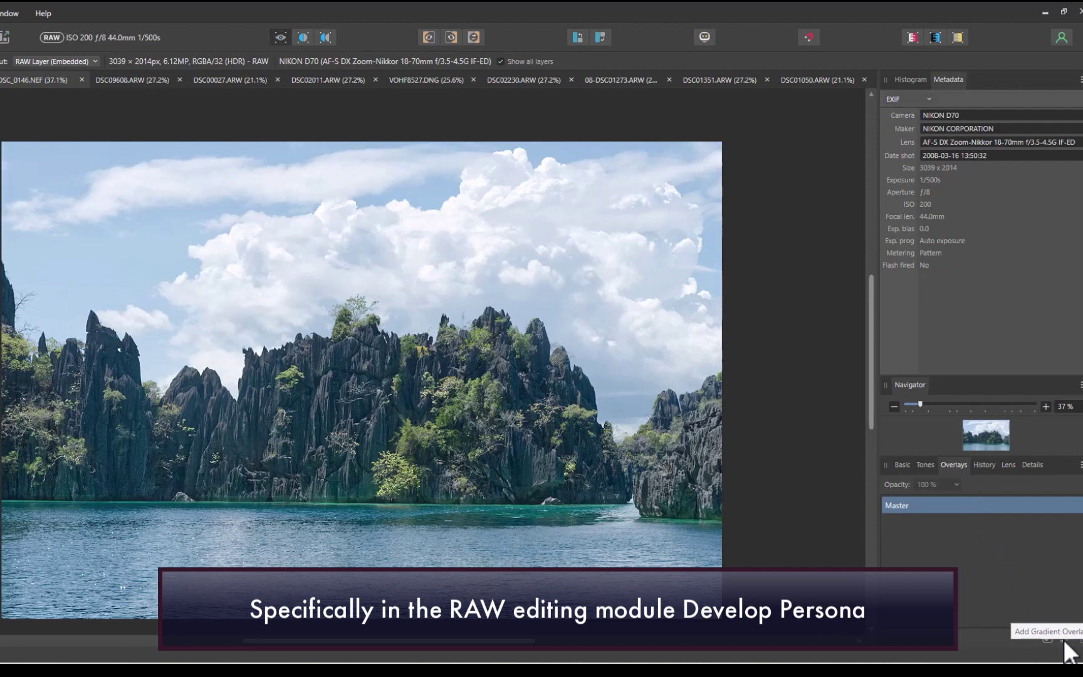
Darken the lagoon sky with a top-down gradient overlay, then brush a mask over the man's legs
left_click(1065, 640)
left_click_drag(357, 141, 337, 411)
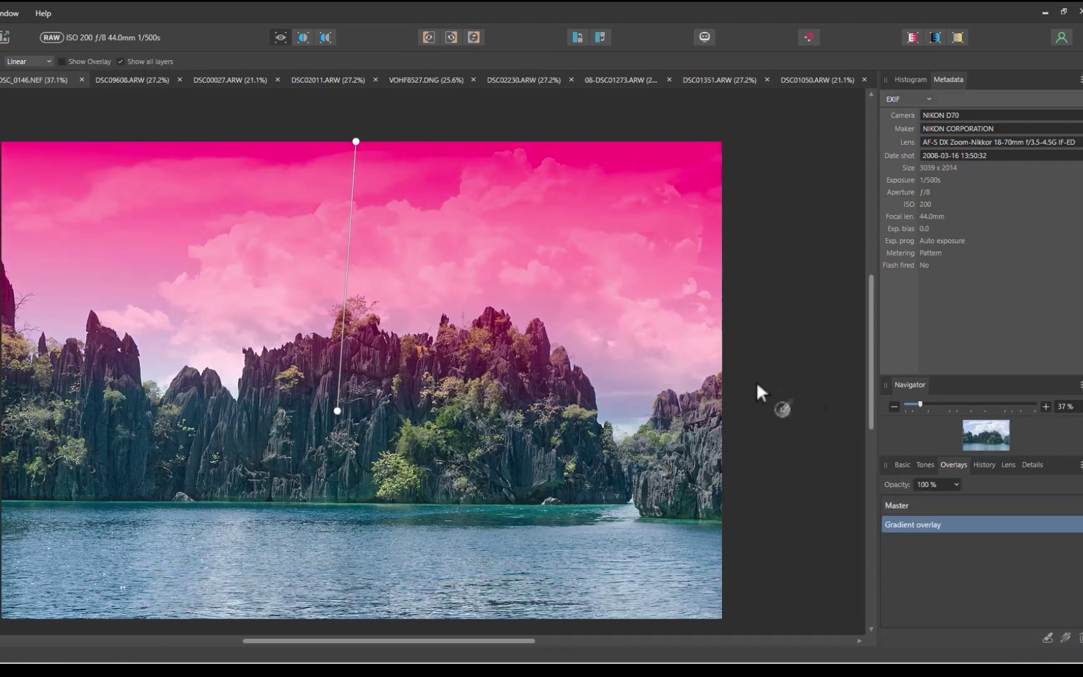
left_click(901, 469)
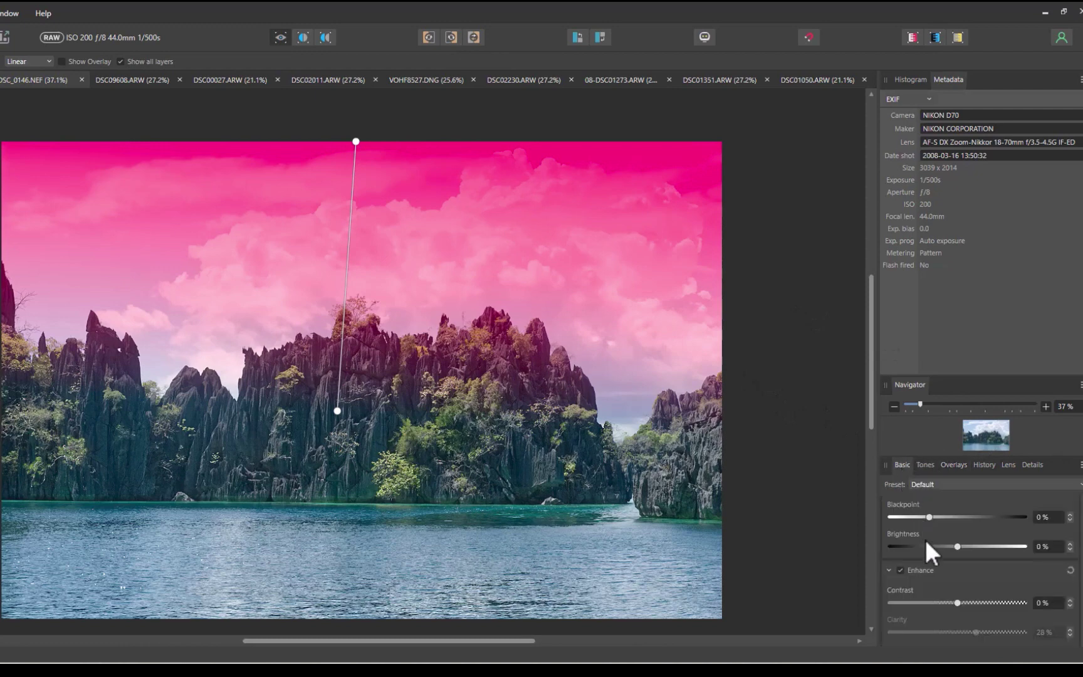
scroll(934, 539, "up", 2)
left_click_drag(957, 539, 964, 572)
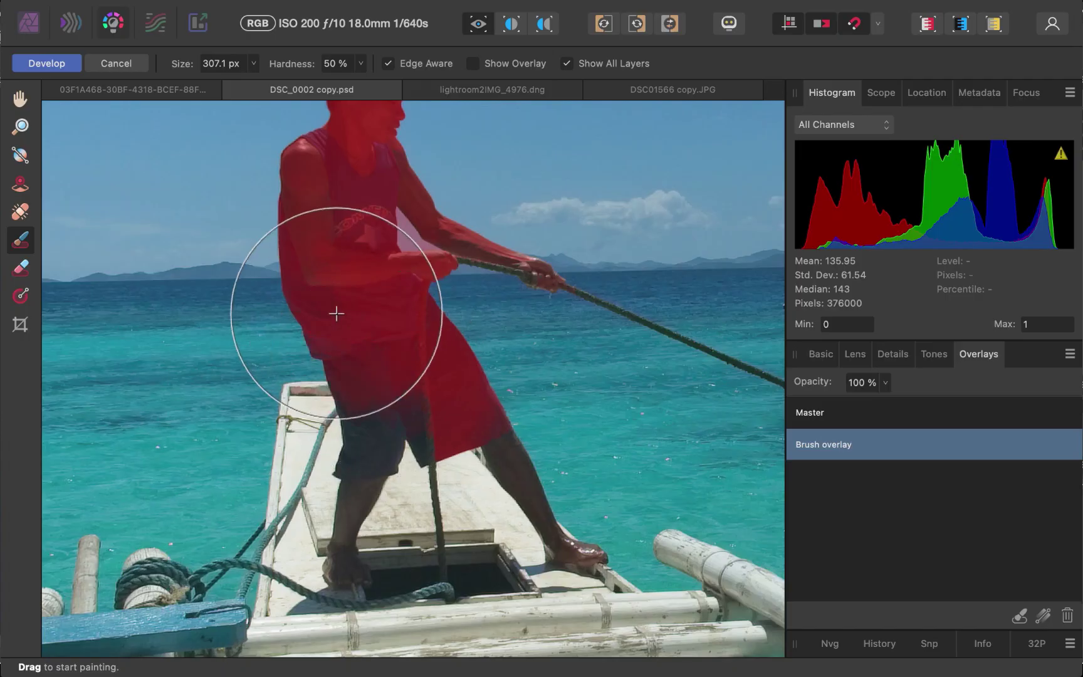
mouse_move(337, 313)
left_mouse_down()
mouse_move(382, 396)
mouse_move(353, 565)
mouse_move(373, 449)
mouse_move(438, 432)
mouse_move(470, 431)
mouse_move(513, 468)
mouse_move(563, 547)
left_mouse_up()
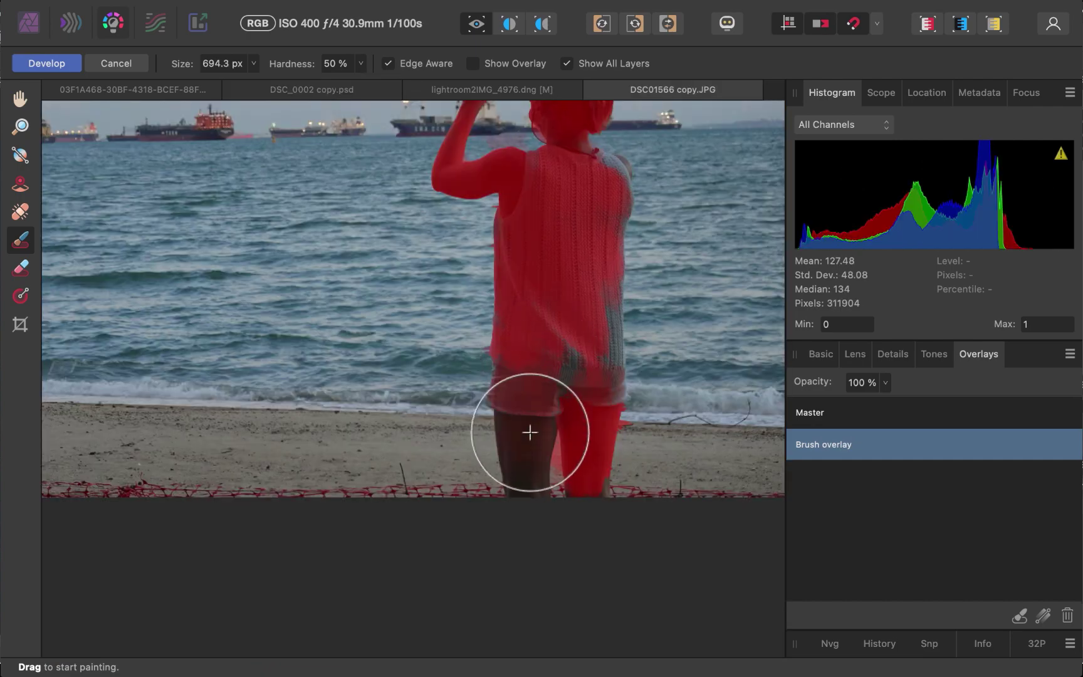
Fill gaps in the woman's brush mask, then position the beach gradient over the sea
left_click_drag(528, 431, 522, 444)
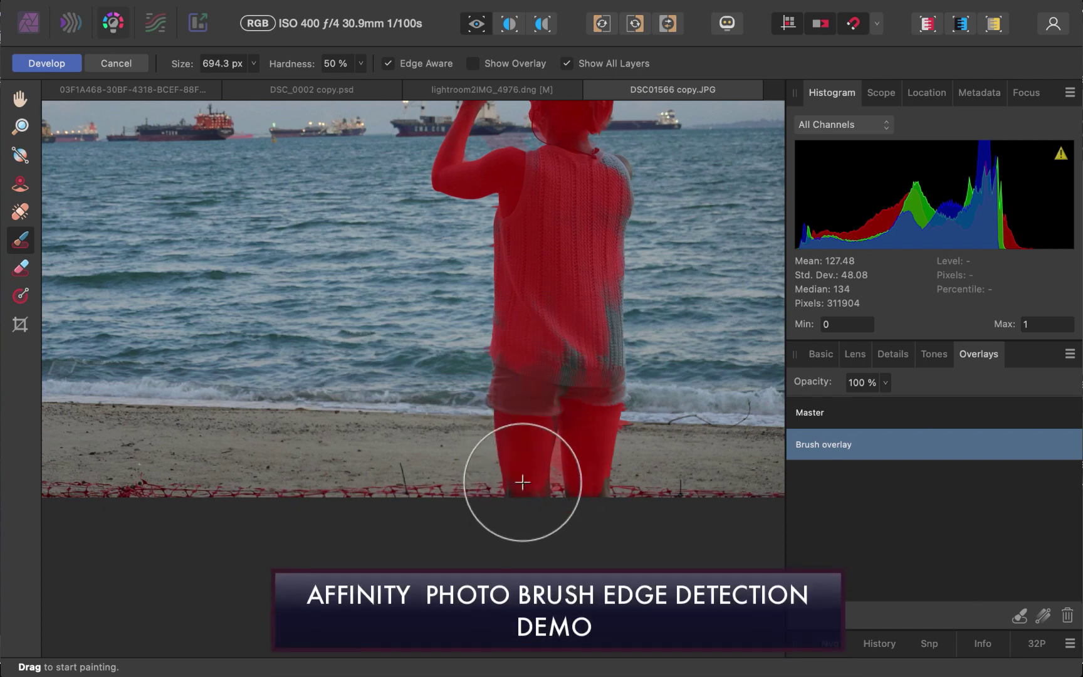
mouse_move(529, 365)
left_mouse_down()
mouse_move(524, 403)
mouse_move(522, 379)
mouse_move(566, 351)
mouse_move(574, 386)
mouse_move(603, 370)
mouse_move(611, 307)
mouse_move(612, 413)
mouse_move(583, 305)
mouse_move(582, 243)
mouse_move(560, 359)
mouse_move(581, 399)
left_mouse_up()
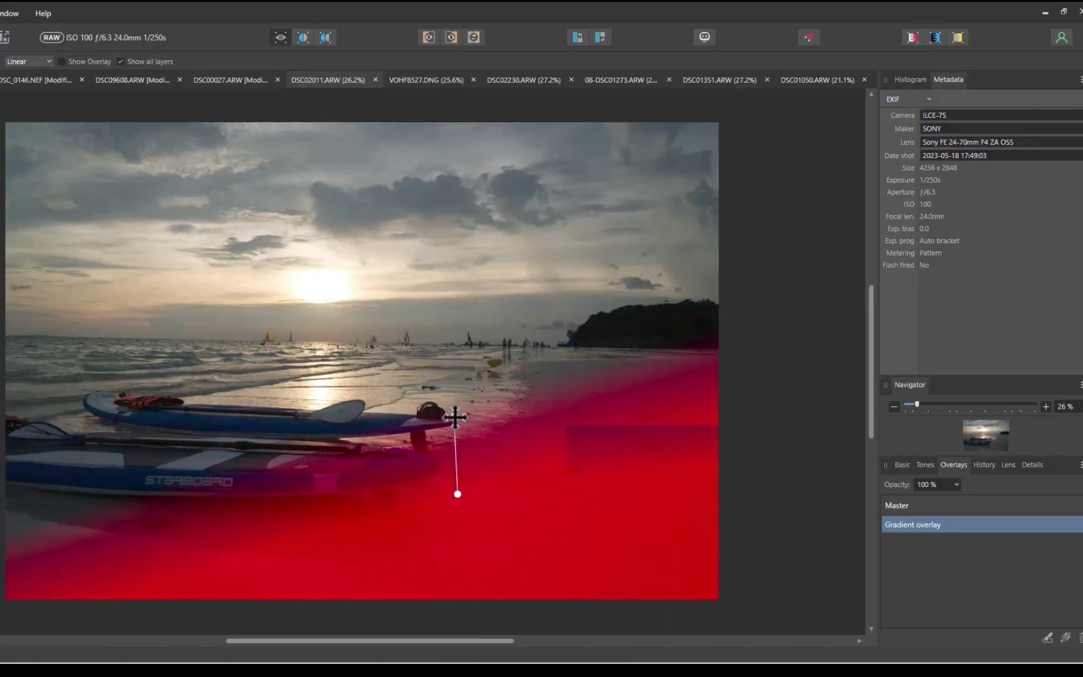
left_click_drag(456, 417, 457, 272)
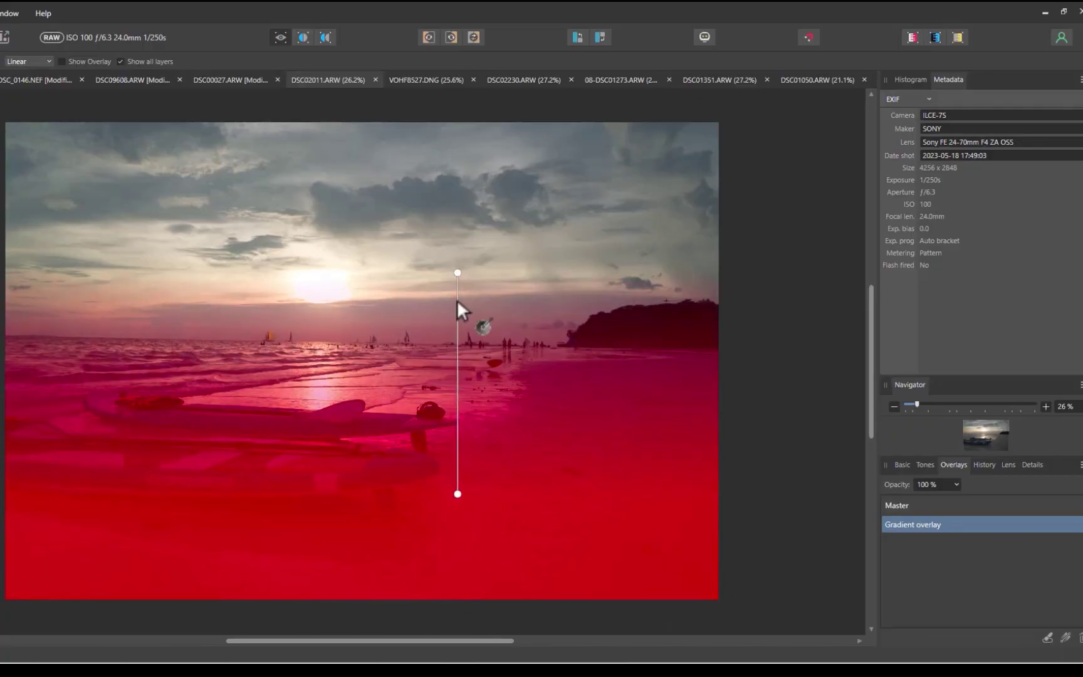
left_click_drag(457, 493, 458, 409)
Enable Shadows & Highlights on the beach gradient overlay and set Shadows to -39%
left_click(902, 464)
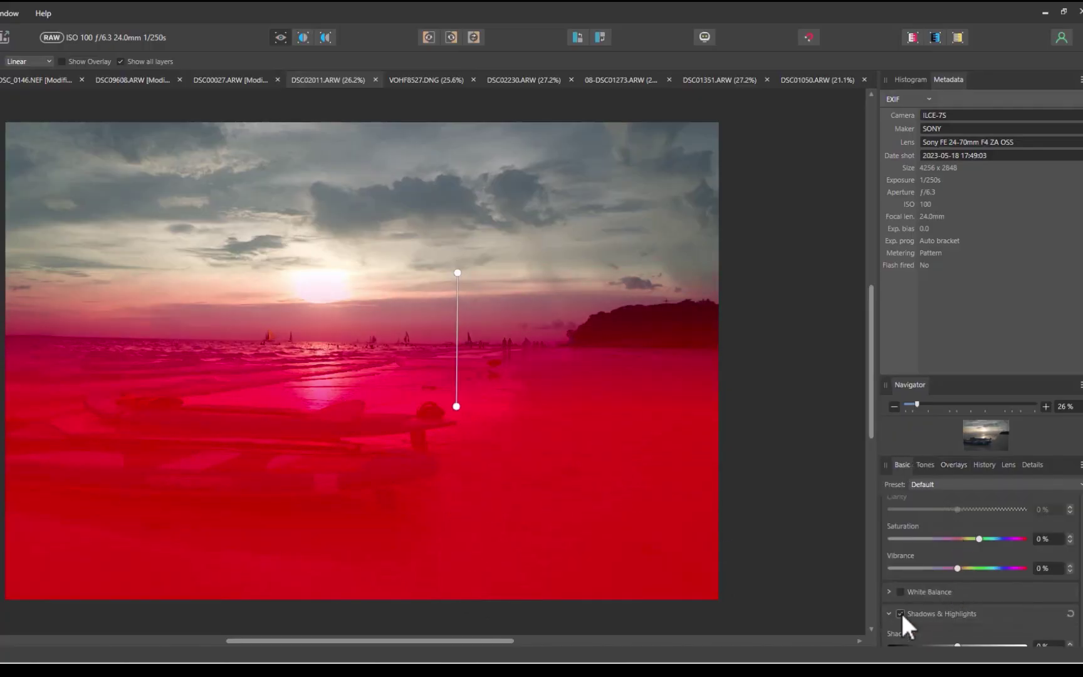
left_click(901, 618)
left_click_drag(953, 614, 1048, 656)
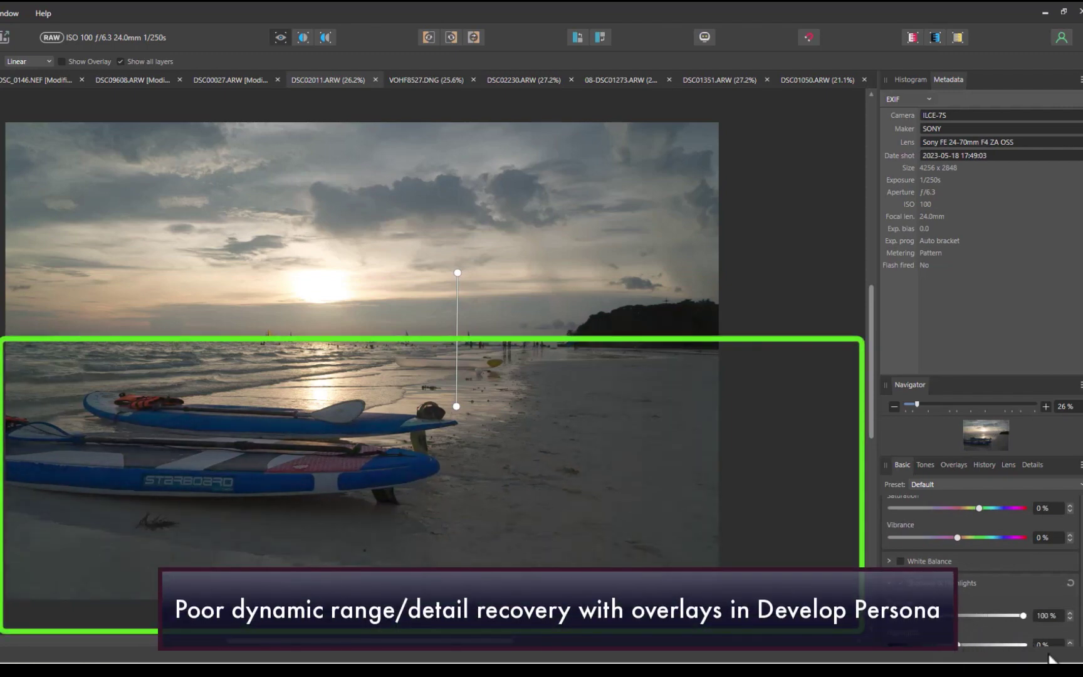
left_click_drag(971, 616, 913, 660)
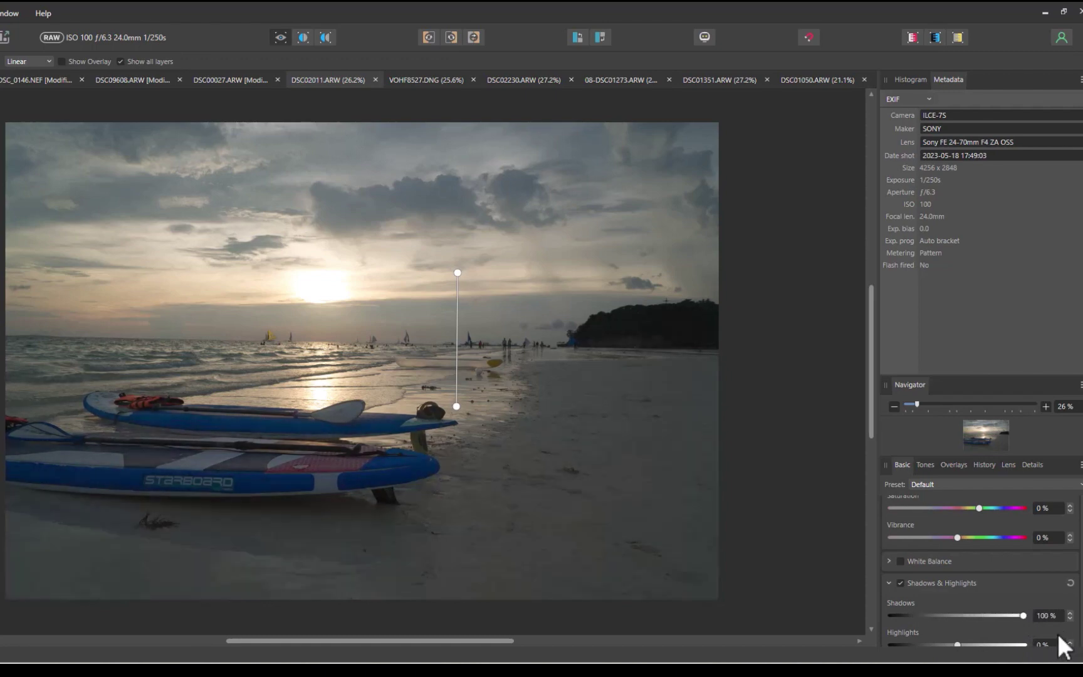
left_click_drag(963, 615, 934, 611)
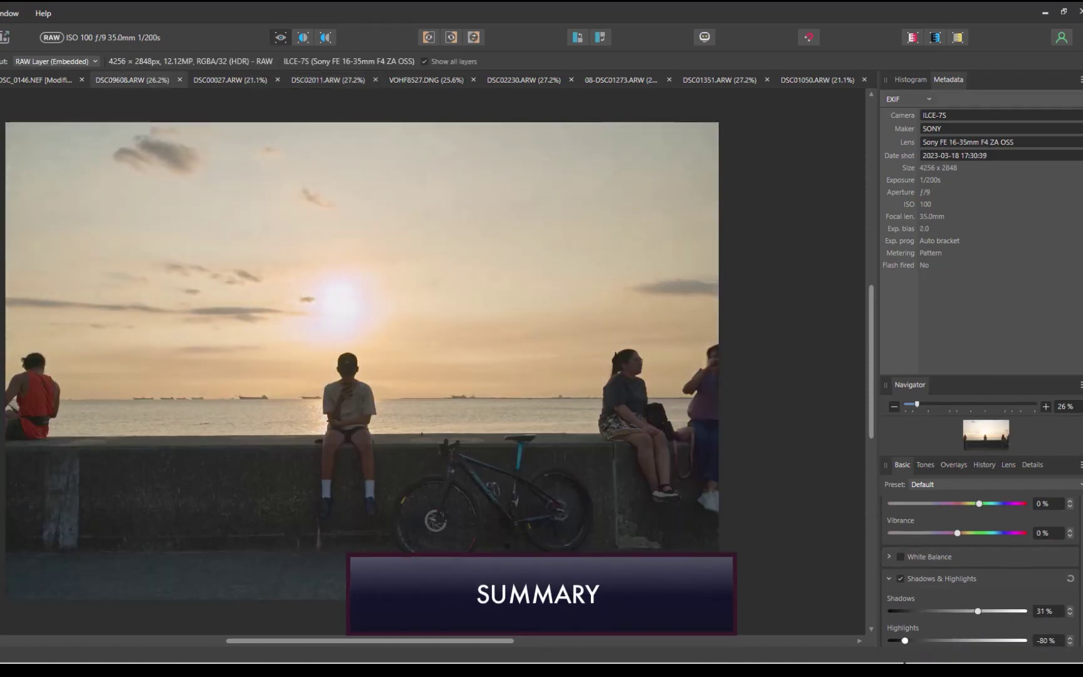
Lower Highlights on the sunset photo and paint a brush overlay stroke down the sky
left_click_drag(964, 657, 927, 641)
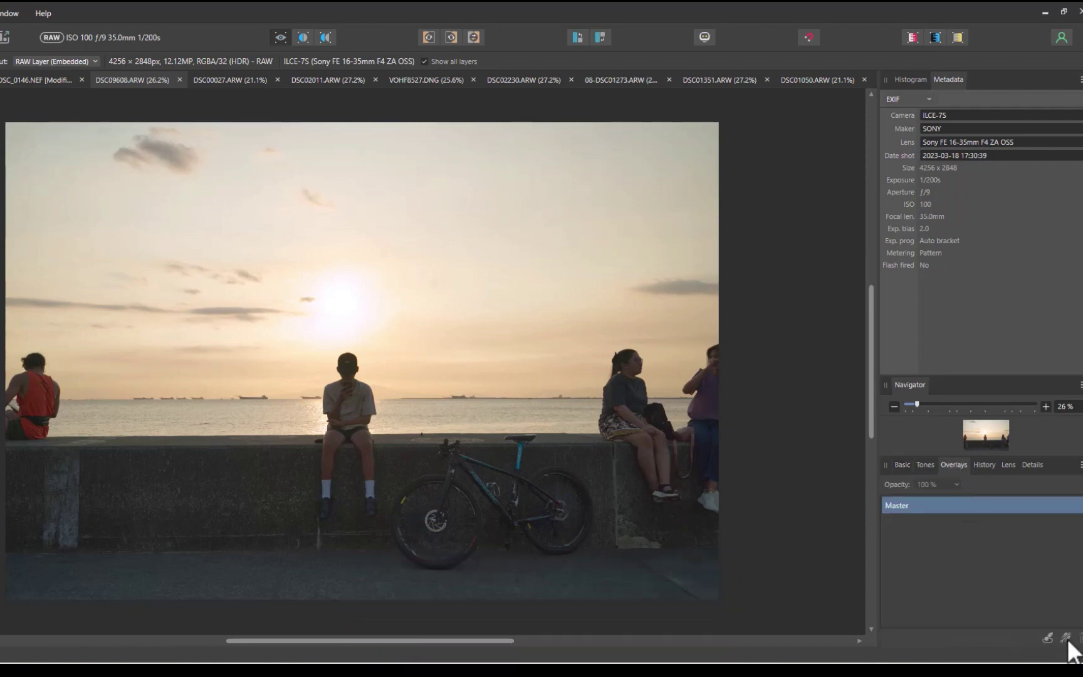
left_click(1066, 639)
left_click_drag(381, 127, 390, 292)
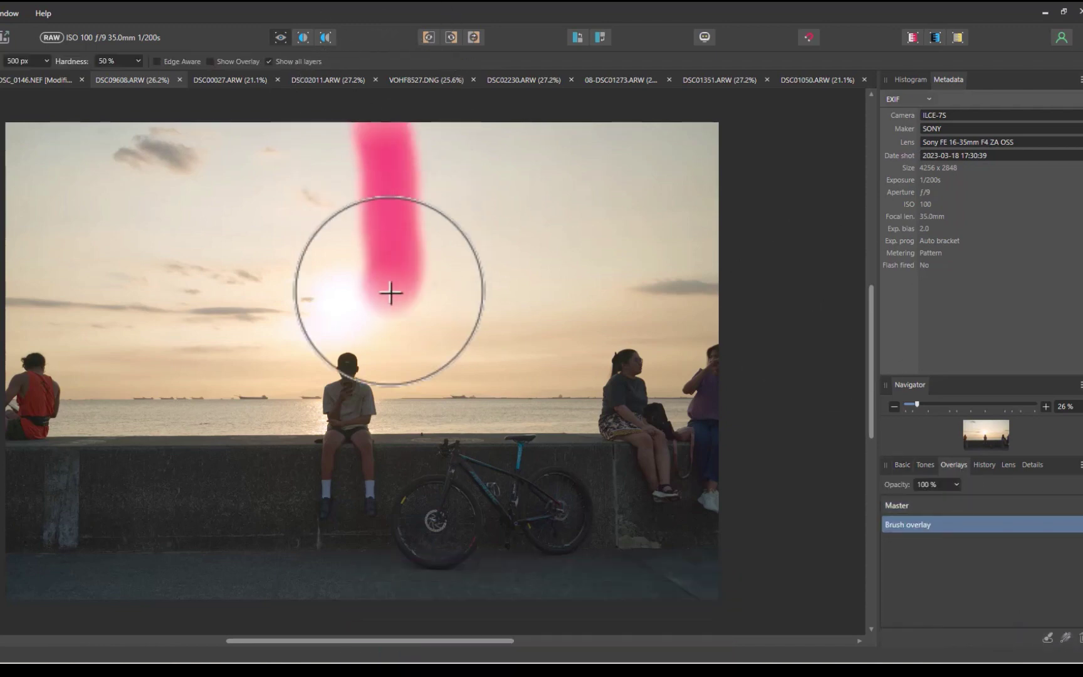
Add a gradient overlay from the sky to the horizon and lower its Exposure to -1.058
left_click(1066, 637)
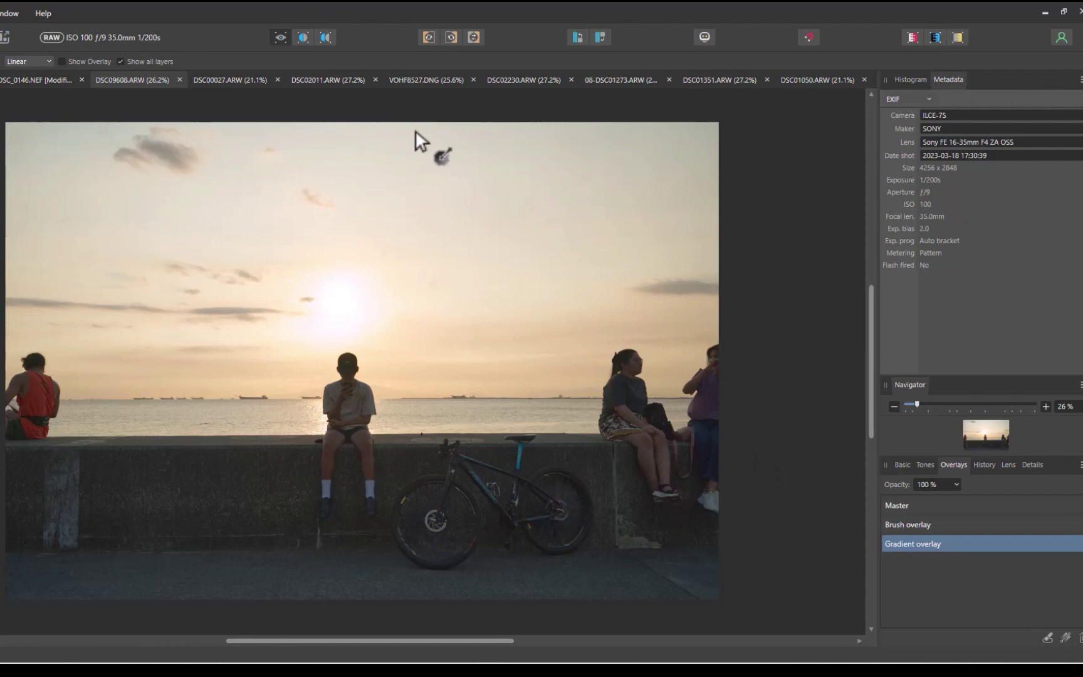
left_click_drag(351, 230, 351, 467)
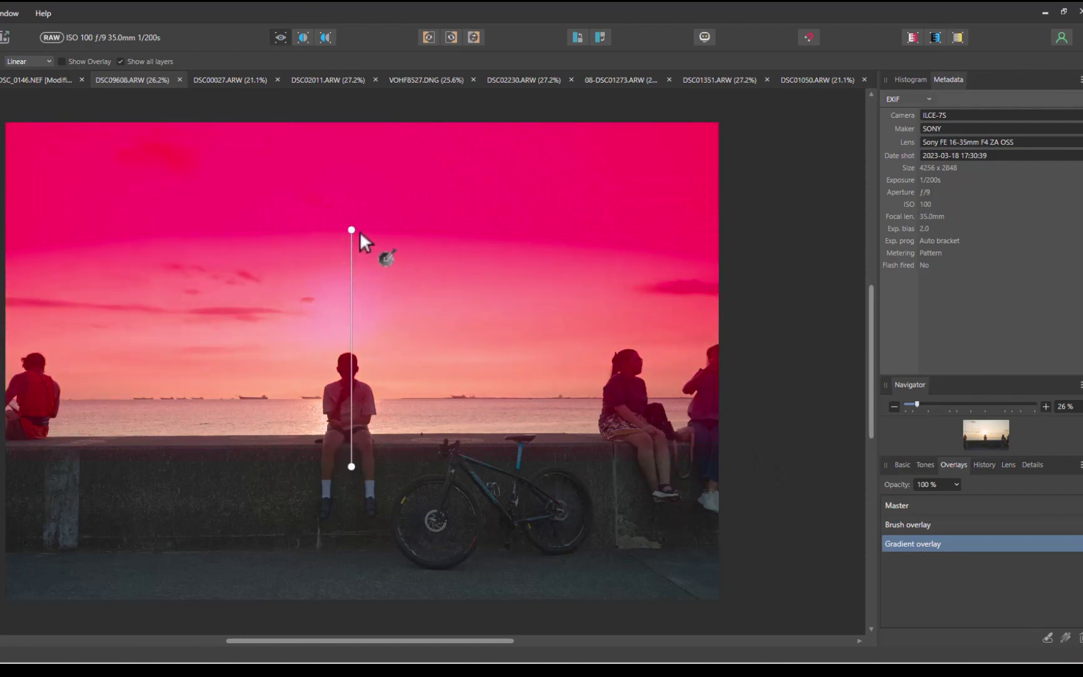
left_click_drag(352, 231, 341, 333)
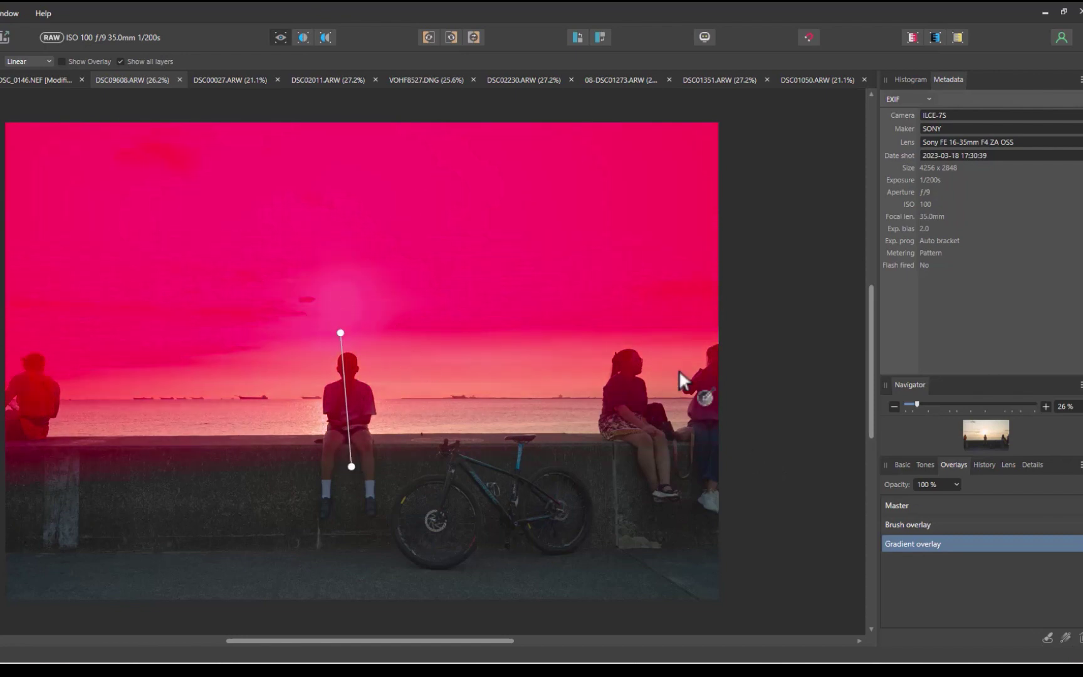
left_click(896, 465)
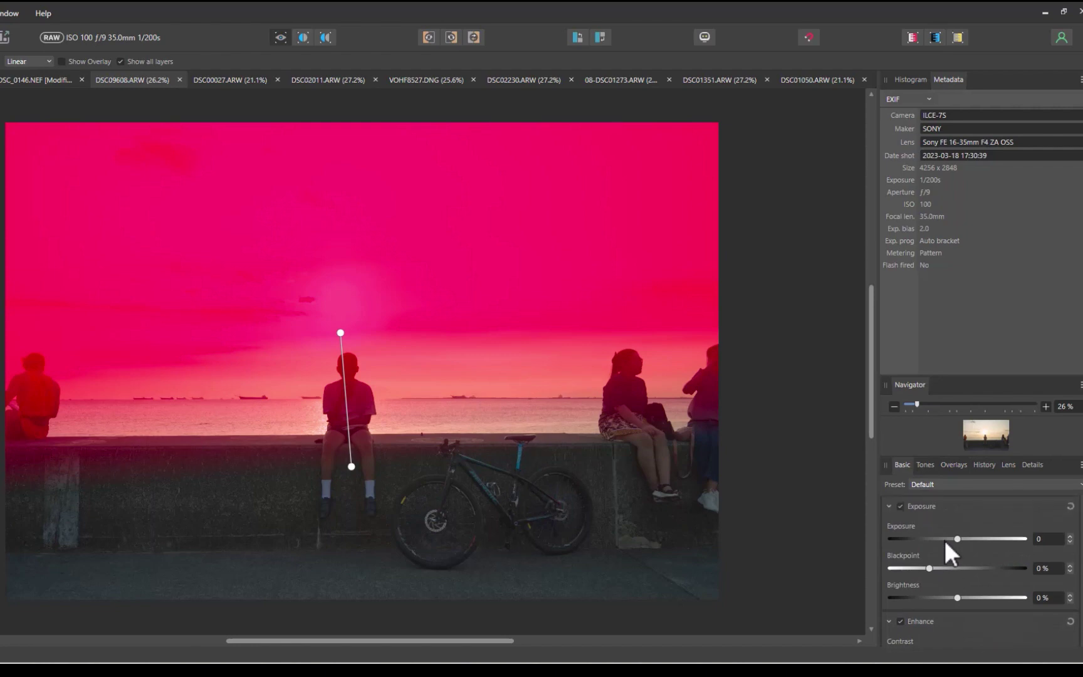
mouse_move(956, 538)
left_mouse_down()
mouse_move(945, 544)
mouse_move(956, 546)
left_mouse_up()
Set the gradient overlay's Exposure to -0.24 and Brightness to -10% to darken the sky
scroll(951, 568, "down", 5)
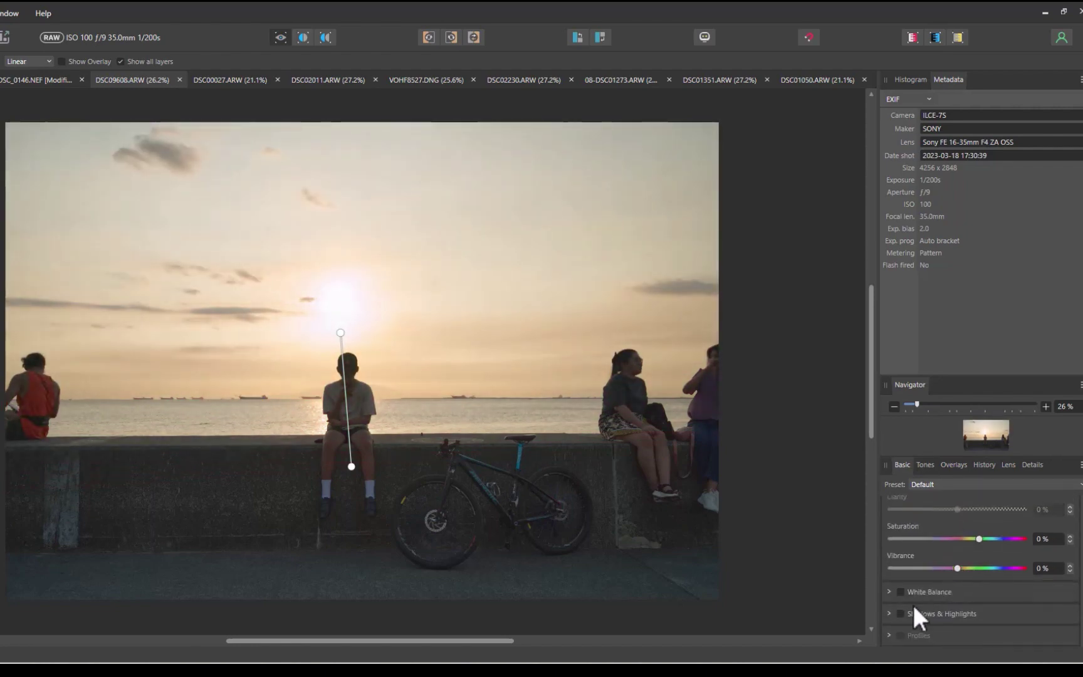
mouse_move(956, 643)
left_mouse_down()
mouse_move(943, 644)
mouse_move(972, 639)
left_mouse_up()
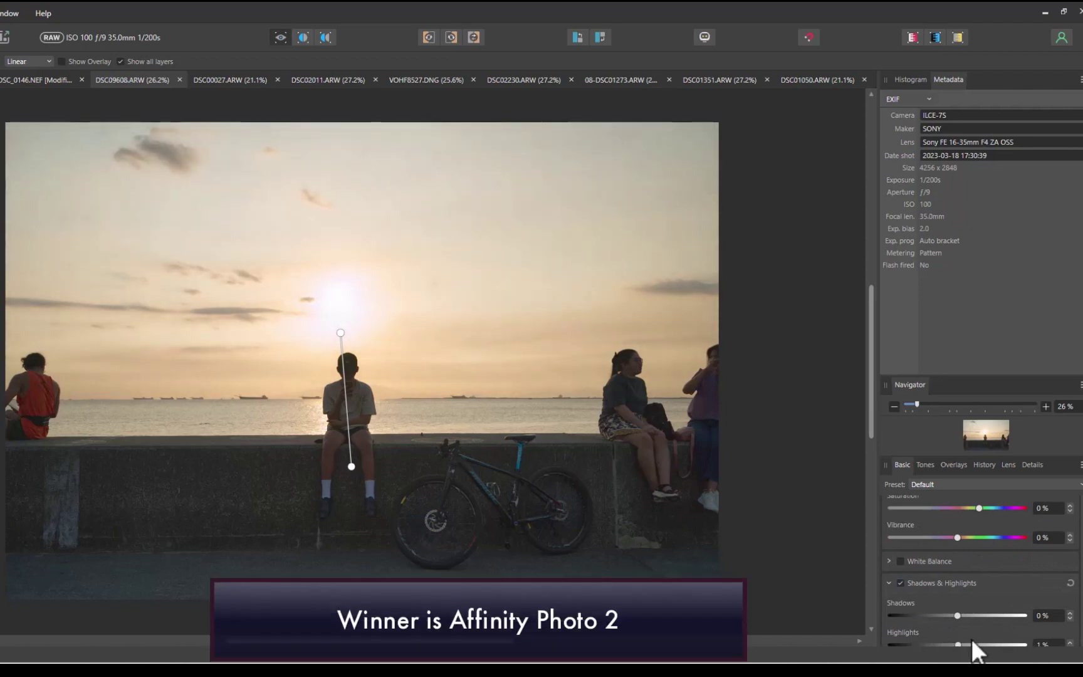
scroll(990, 564, "up", 5)
left_click_drag(957, 599, 930, 639)
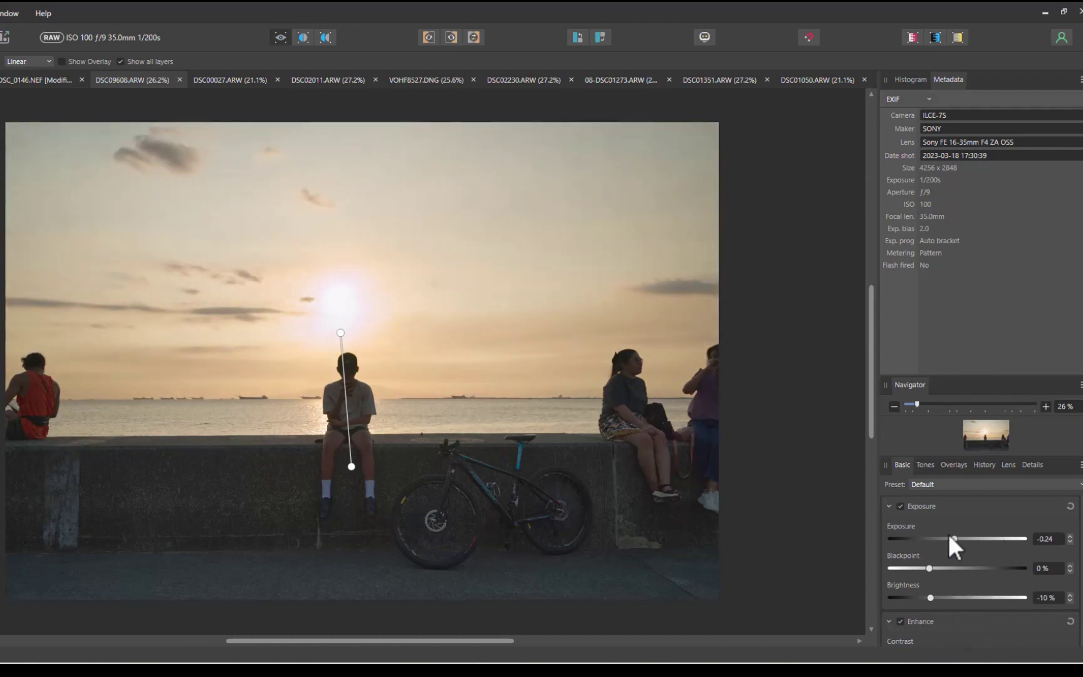
scroll(966, 550, "down", 2)
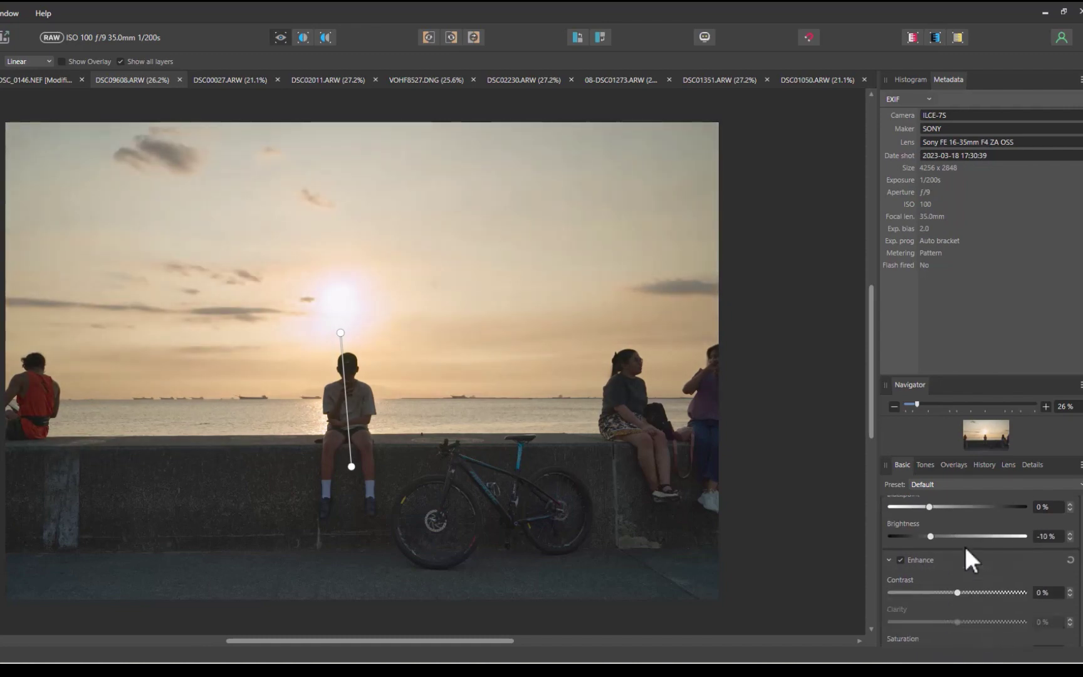
scroll(983, 565, "down", 5)
Switch to the Master adjustments and raise overall Clarity to 14%
left_click(954, 464)
left_click(911, 505)
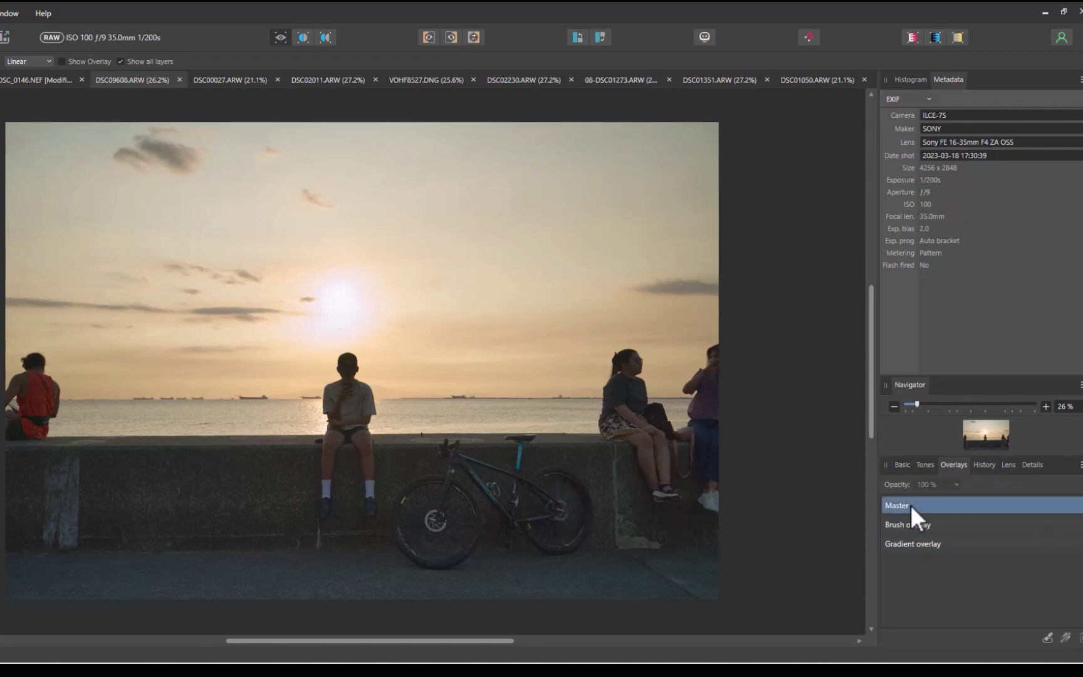
left_click(902, 464)
scroll(980, 621, "up", 1)
scroll(972, 614, "up", 5)
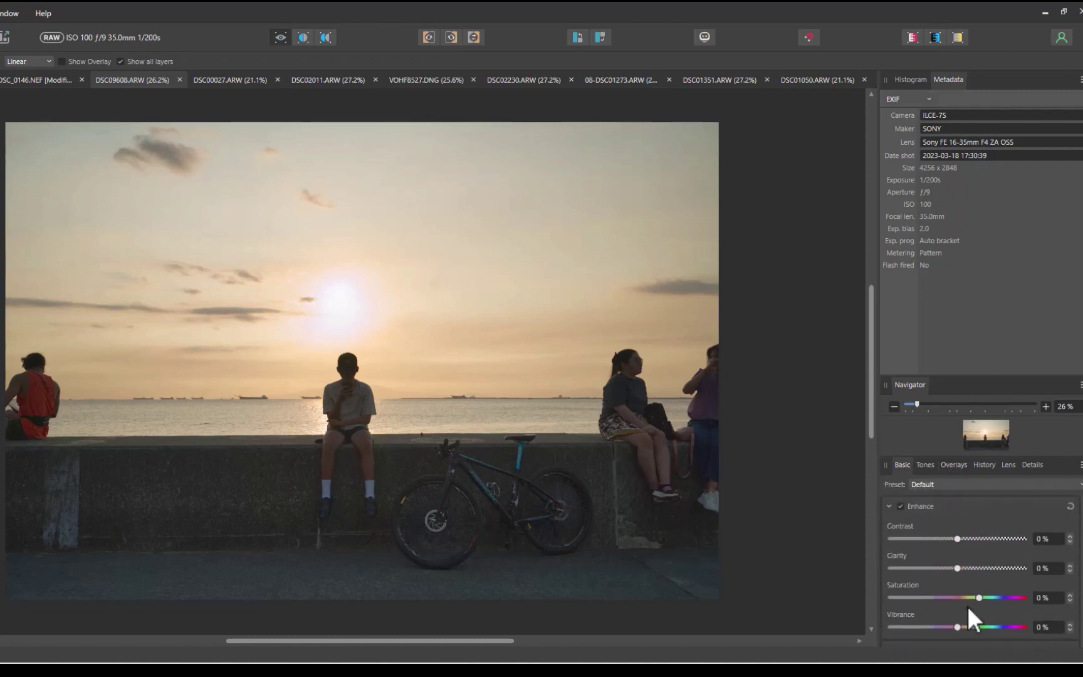
left_click_drag(958, 568, 967, 596)
Compare before and after in a split view, then adjust Shadows
left_click(302, 37)
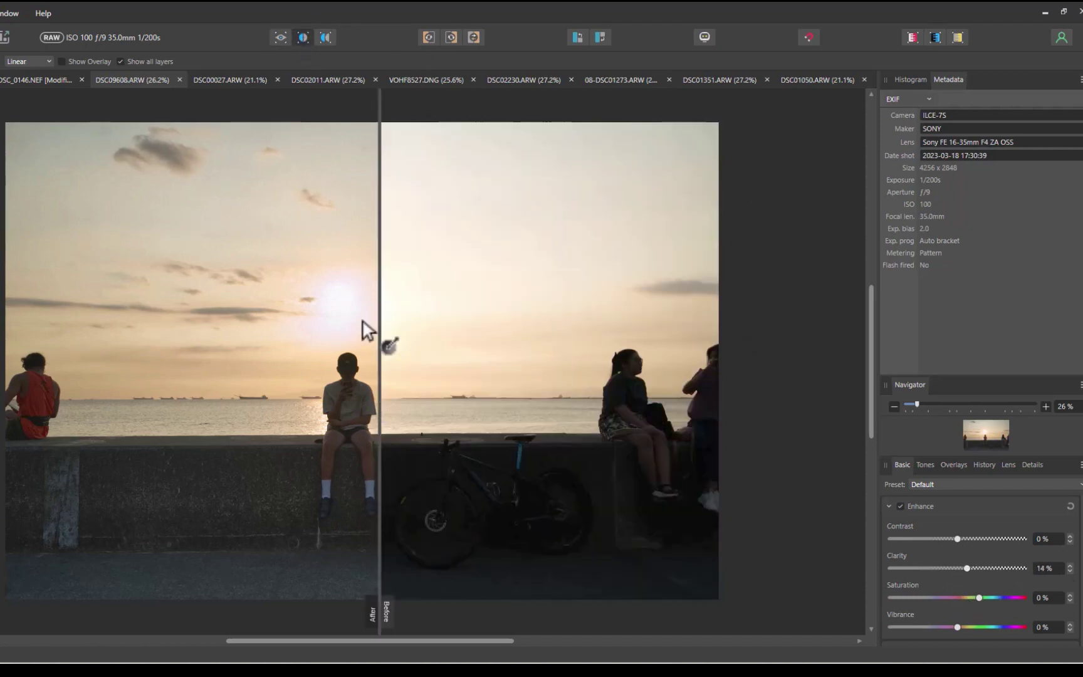
left_click_drag(380, 328, 853, 398)
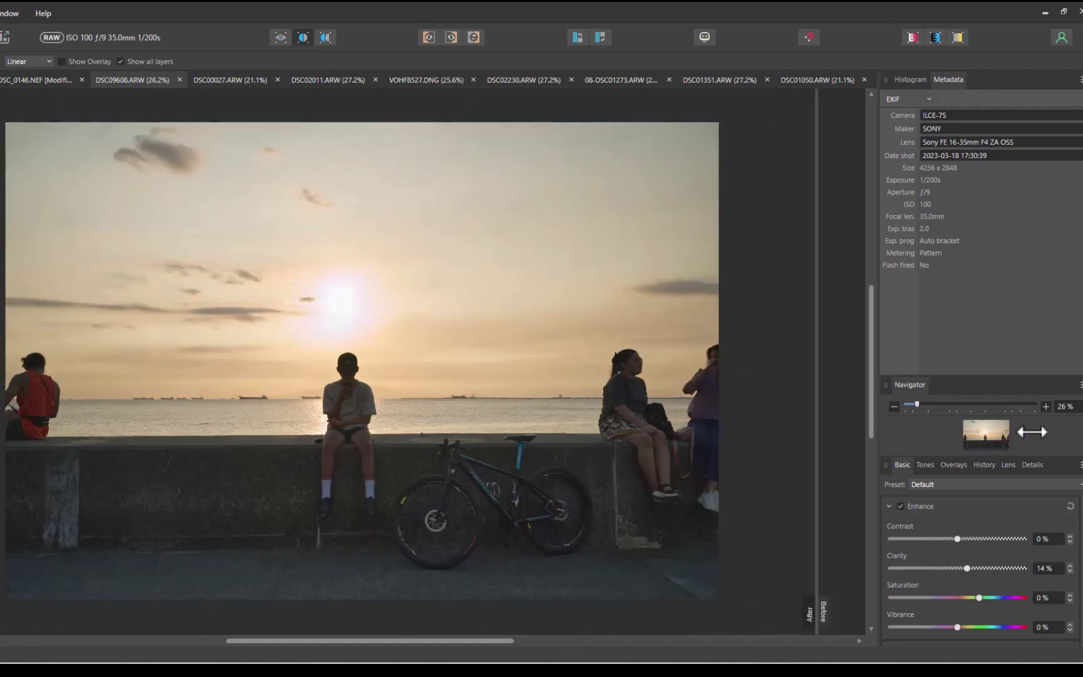
left_click_drag(969, 423, 778, 501)
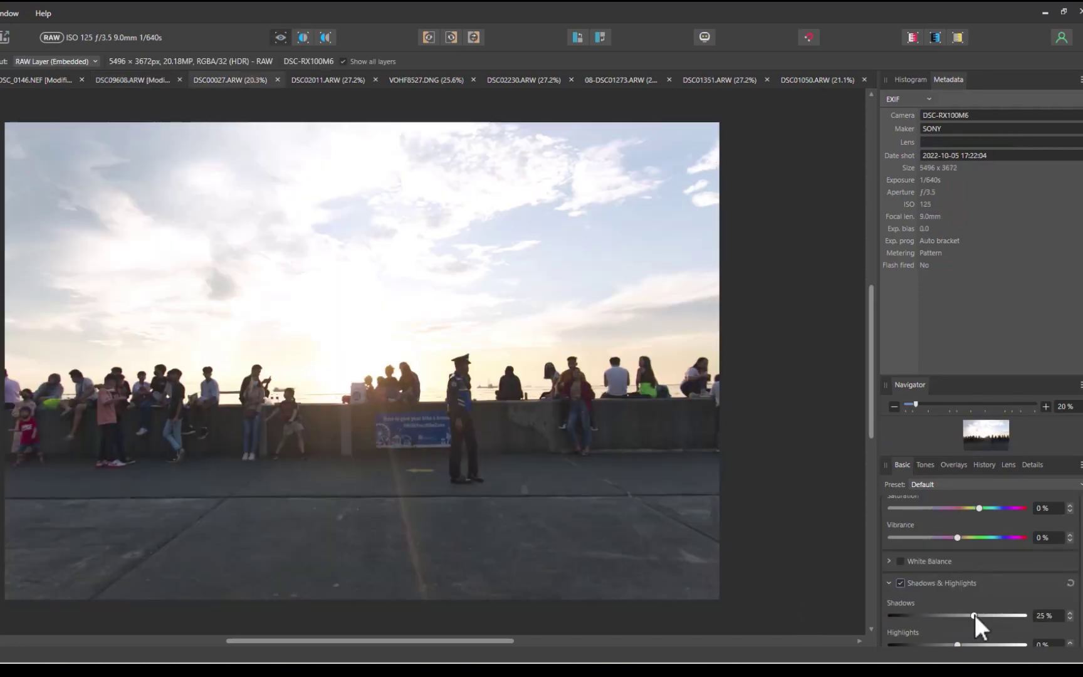
left_click_drag(980, 623, 937, 615)
scroll(980, 626, "down", 1)
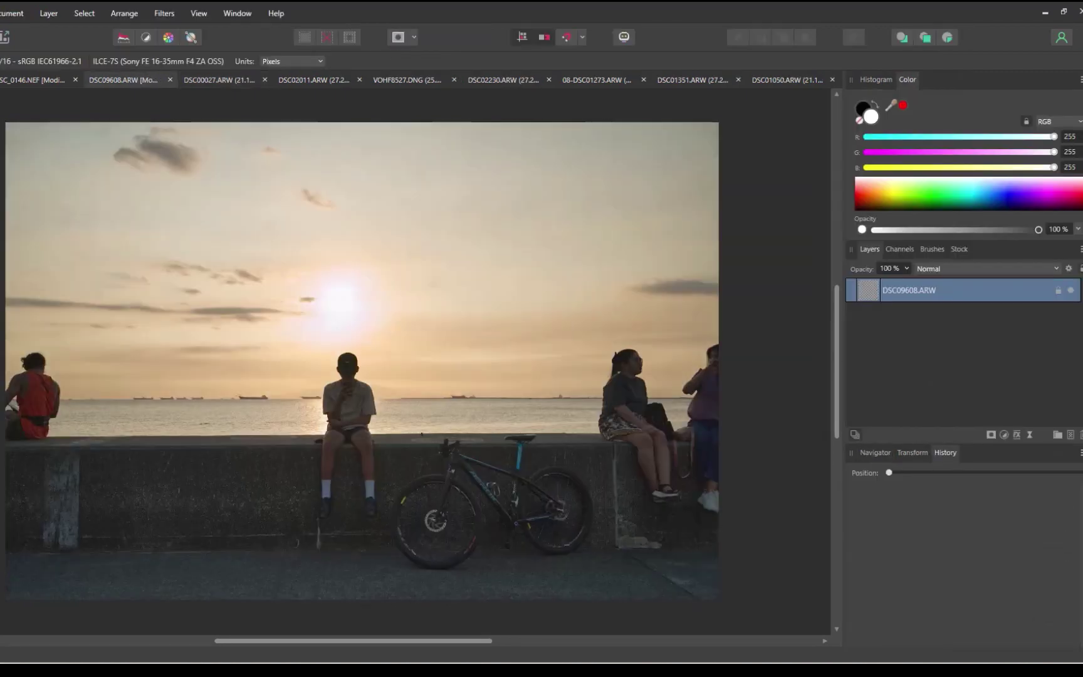
Export the developed sunset photo as a best-quality JPEG named DSC09608-fx
key("alt+f")
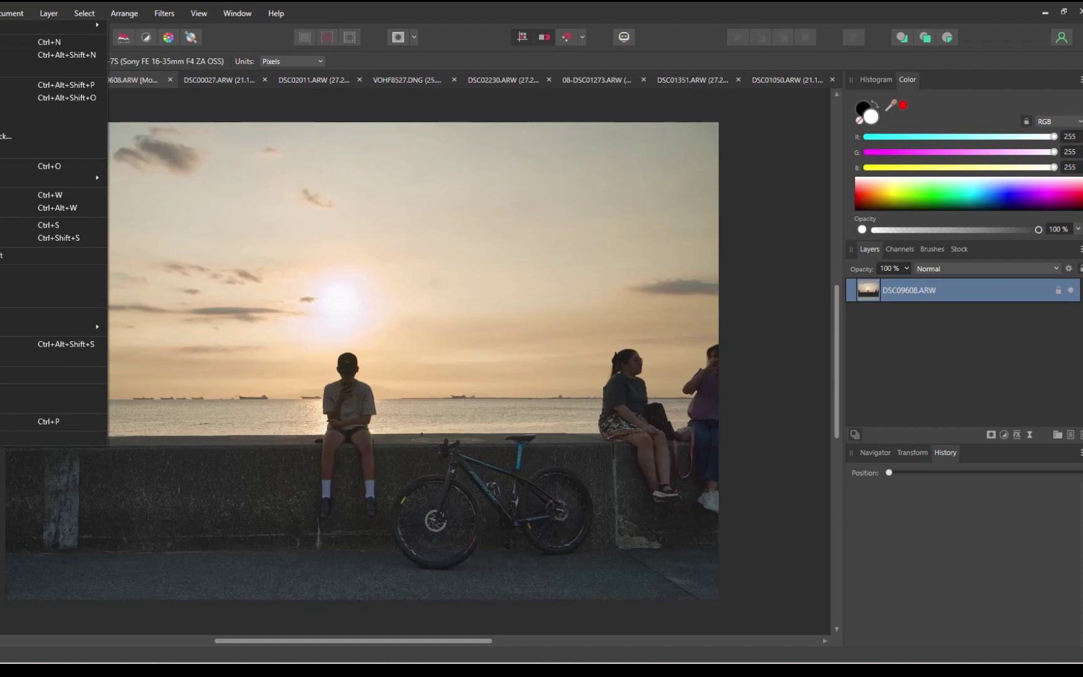
left_click(5, 343)
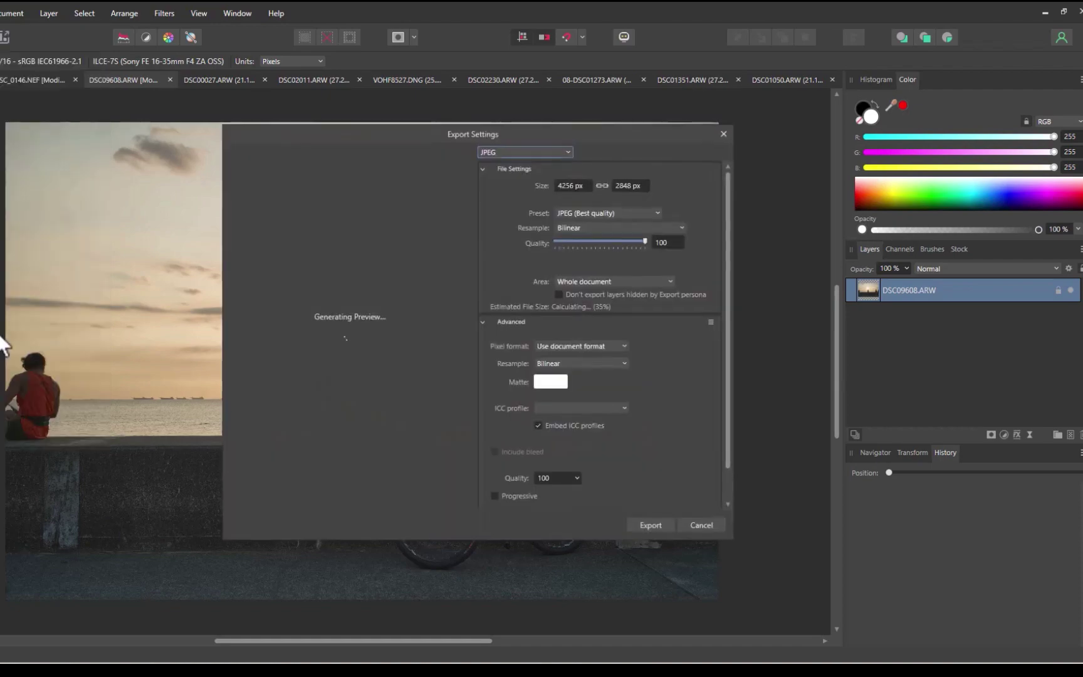
left_click(649, 524)
left_click(310, 594)
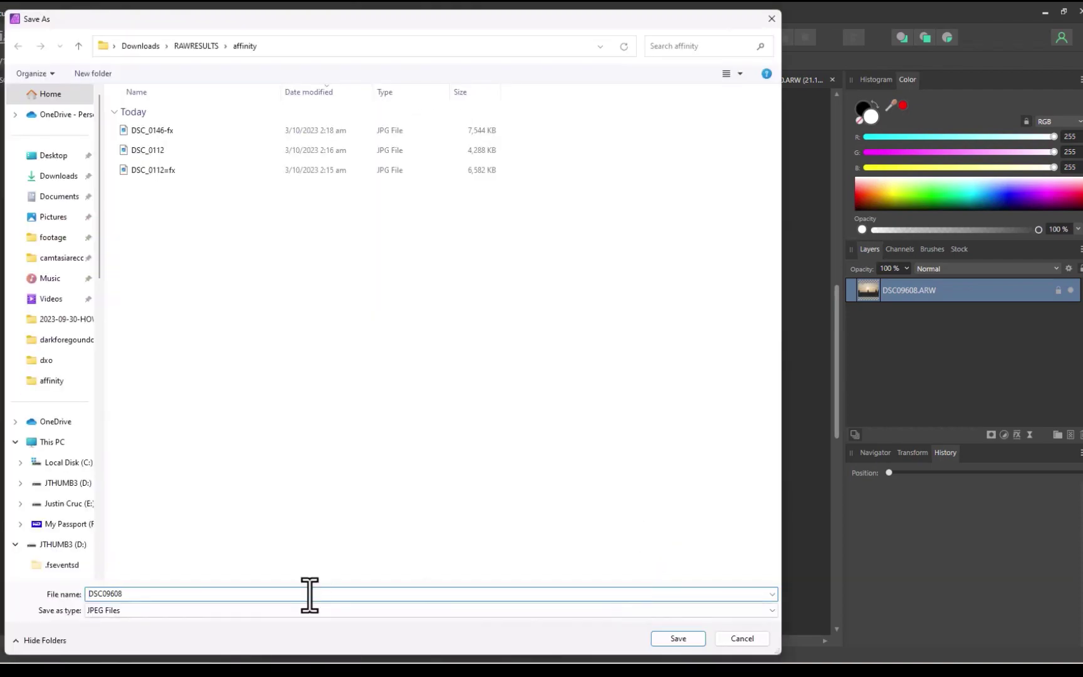
type("-fx")
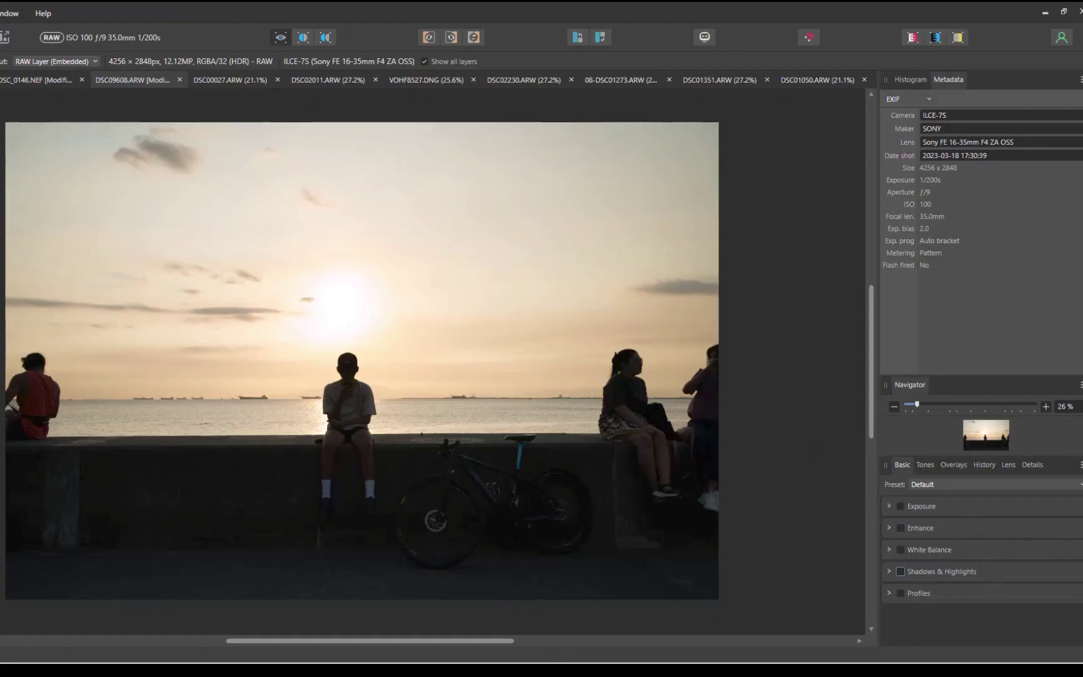
Develop the sunset RAW into an editable pixel photo
key("alt+f")
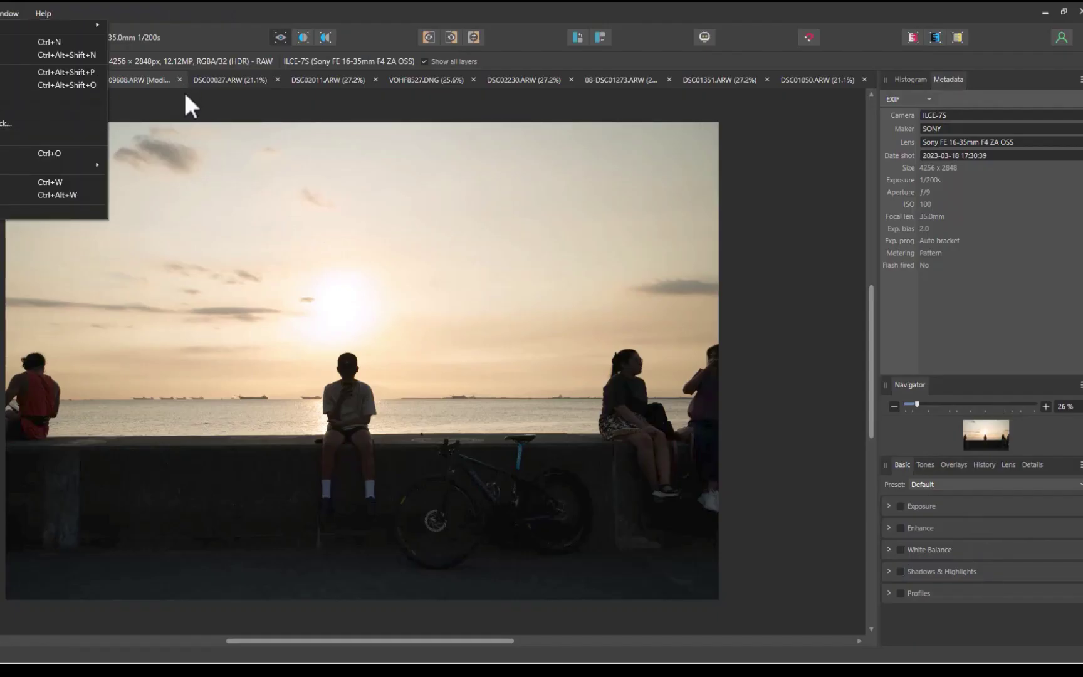
key("Escape")
left_click(14, 37)
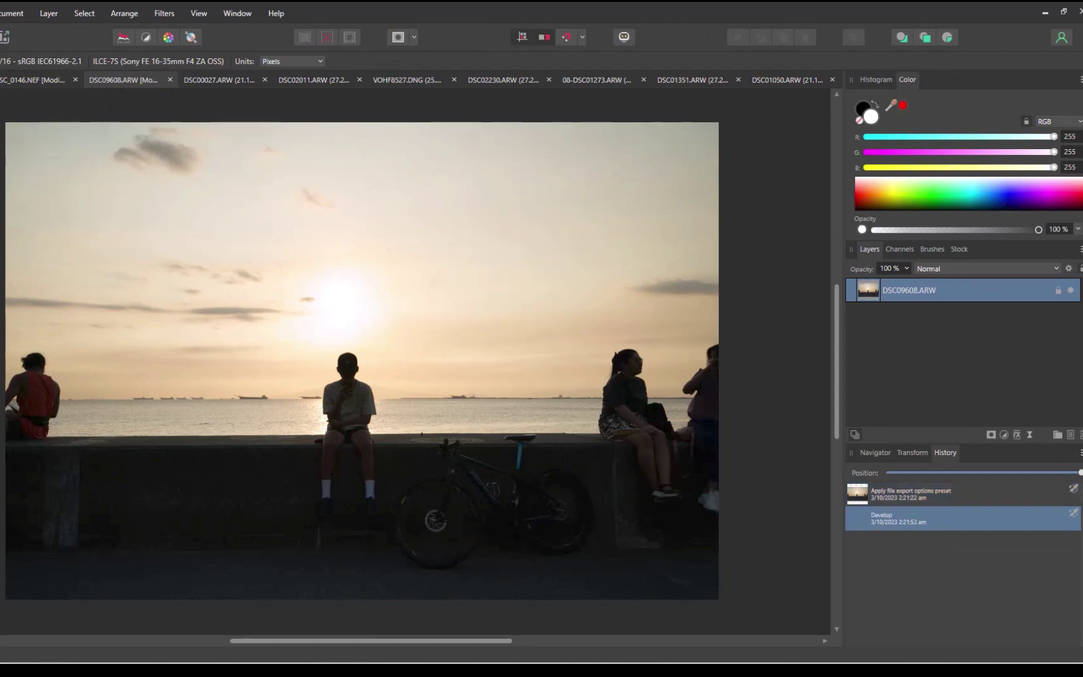
Open Export for the sunset photo, then raise DSC00027's Clarity to 19%
key("alt+f")
left_click(5, 344)
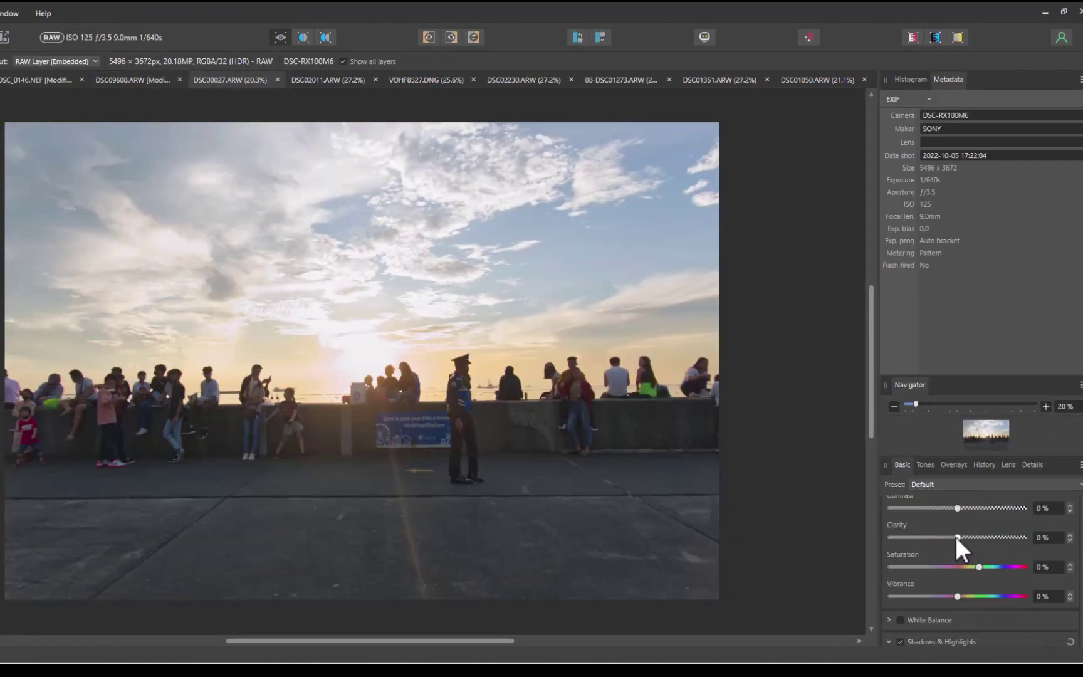
left_click_drag(956, 537, 971, 538)
Add brush and gradient overlays to the crowd photo, with the gradient fading out near the horizon
left_click(955, 465)
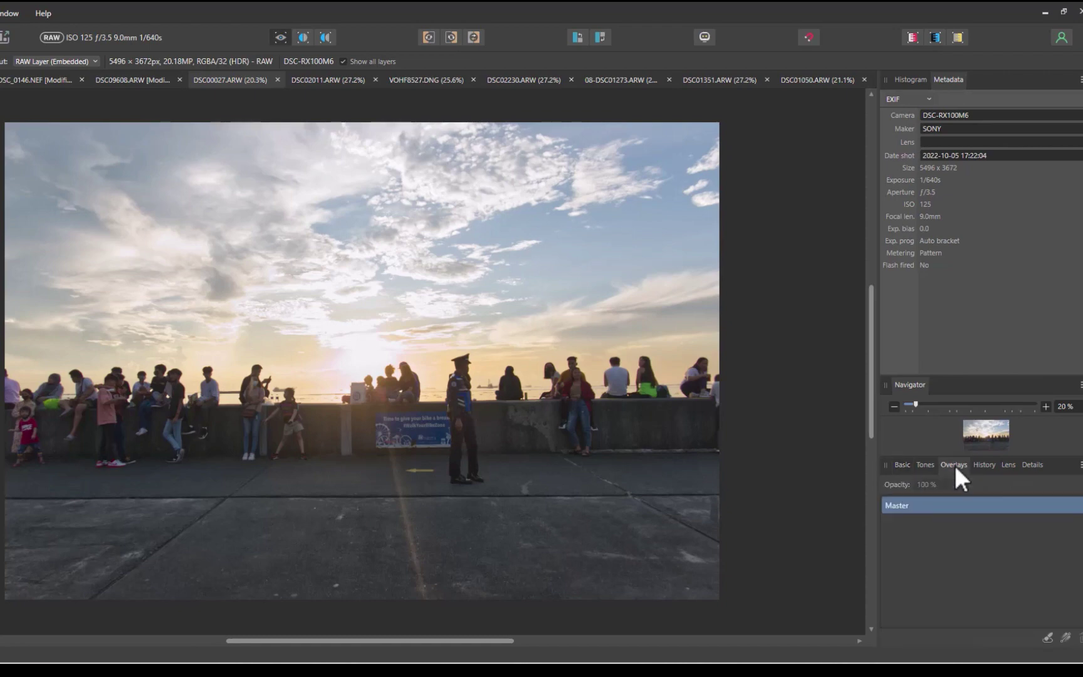
left_click(1047, 639)
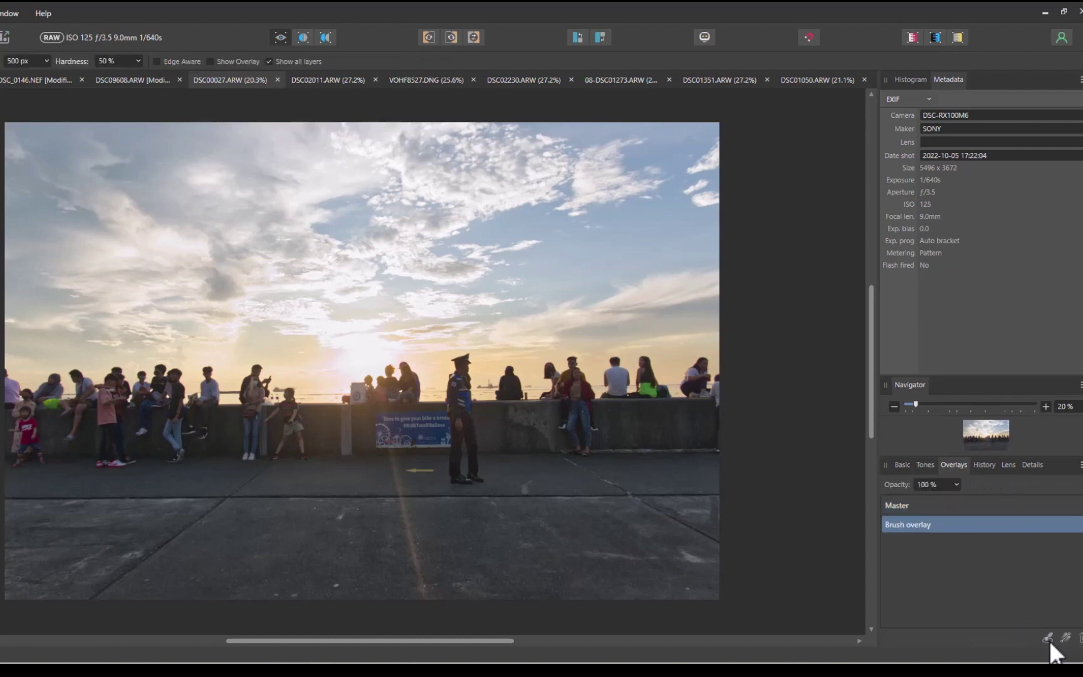
left_click(1066, 638)
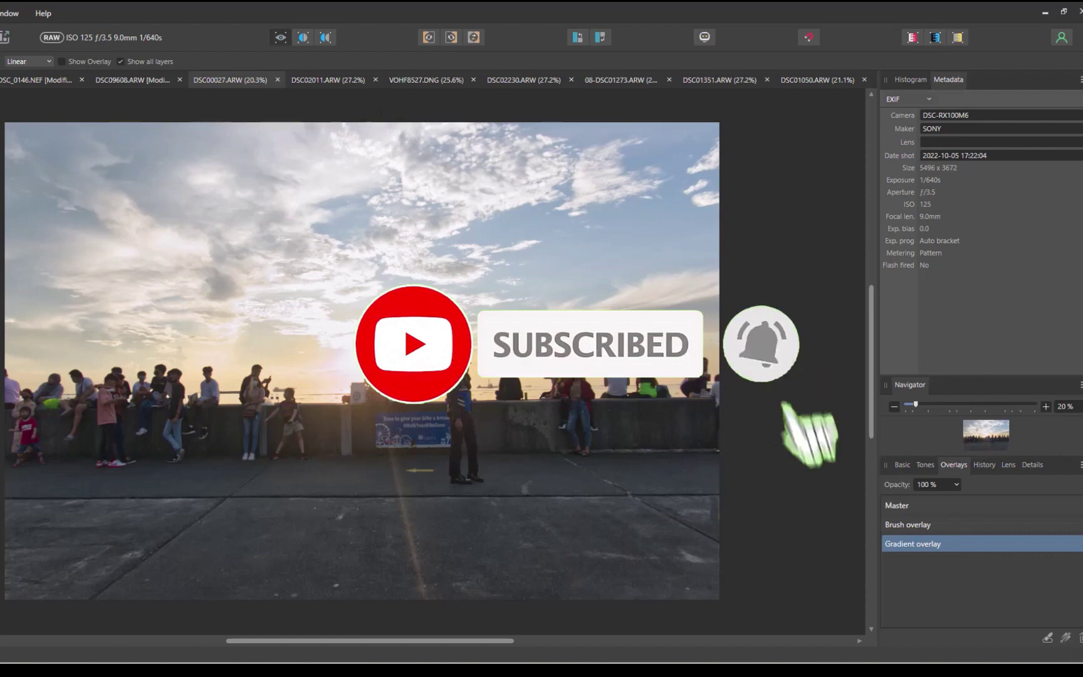
left_click_drag(385, 295, 376, 406)
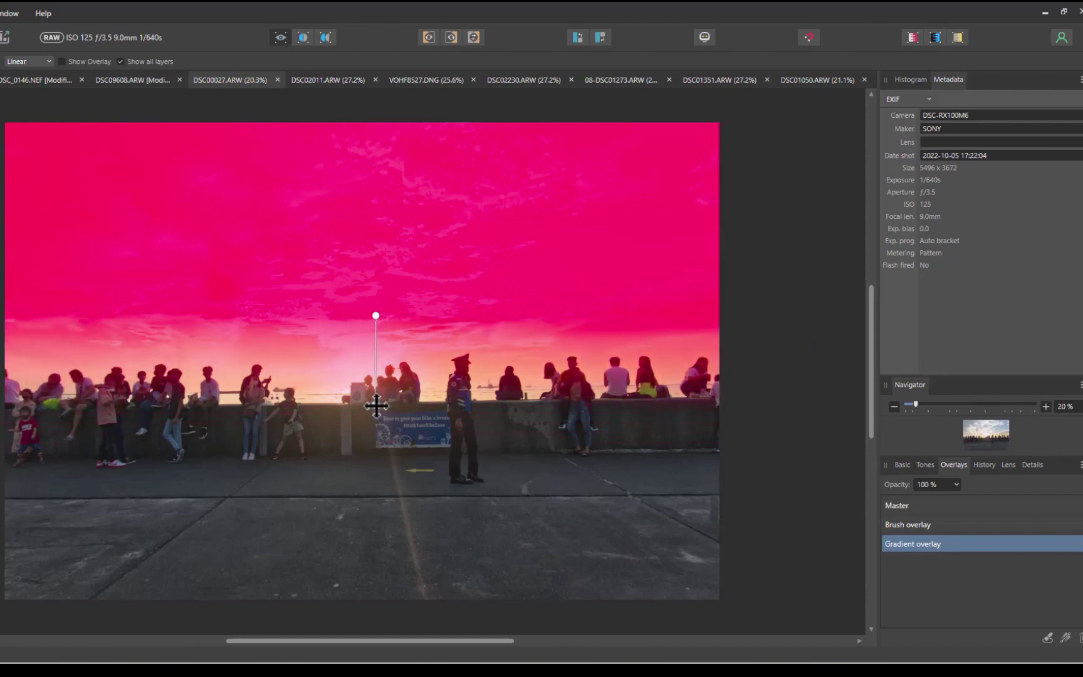